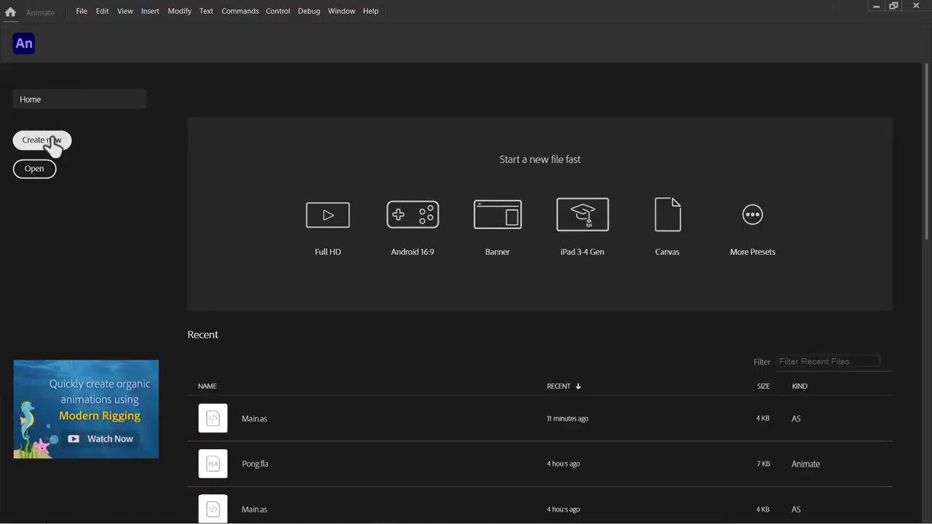
Create a new document from the Standard 640×480 ActionScript 3.0 preset
{"action": "left_click", "coordinate": [54, 145]}
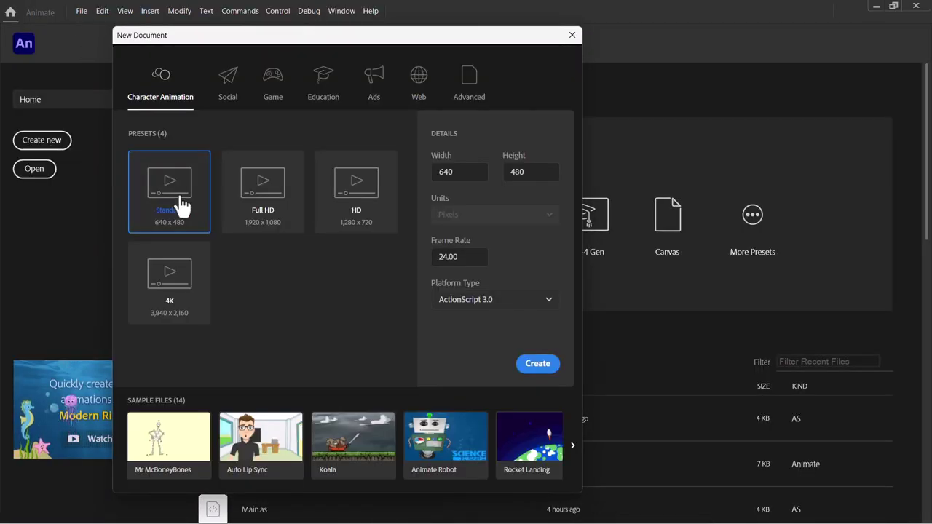
{"action": "left_click", "coordinate": [537, 365]}
{"action": "left_click", "coordinate": [16, 186]}
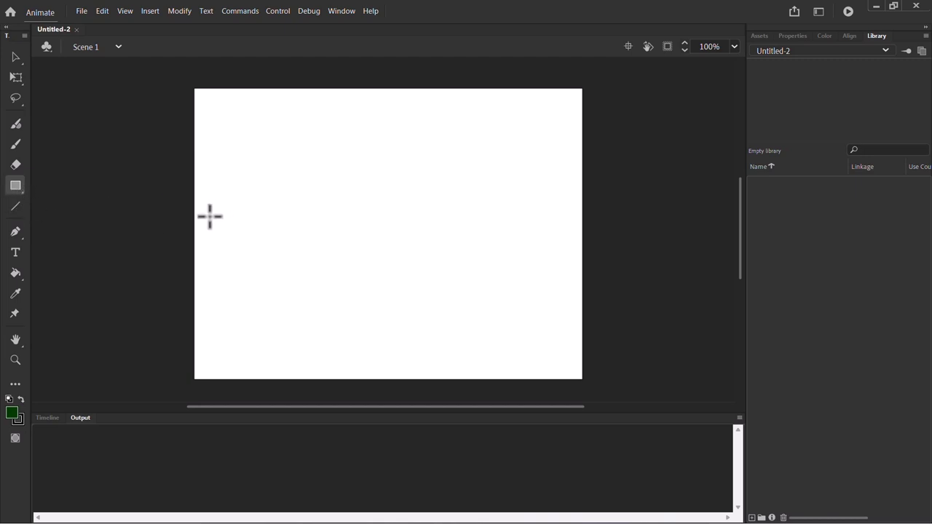
Draw a tall dark green paddle rectangle on the stage
{"action": "left_click_drag", "start_coordinate": [209, 216], "coordinate": [224, 264]}
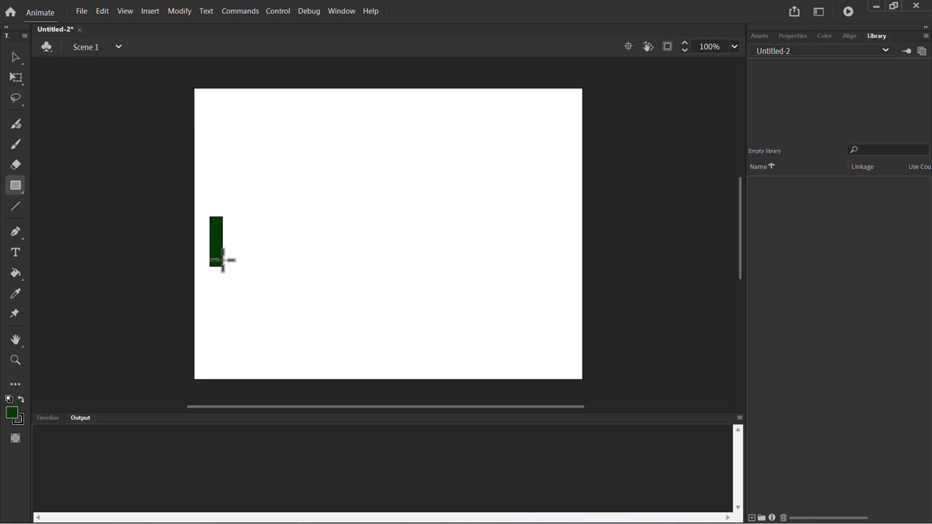
{"action": "left_click", "coordinate": [16, 58]}
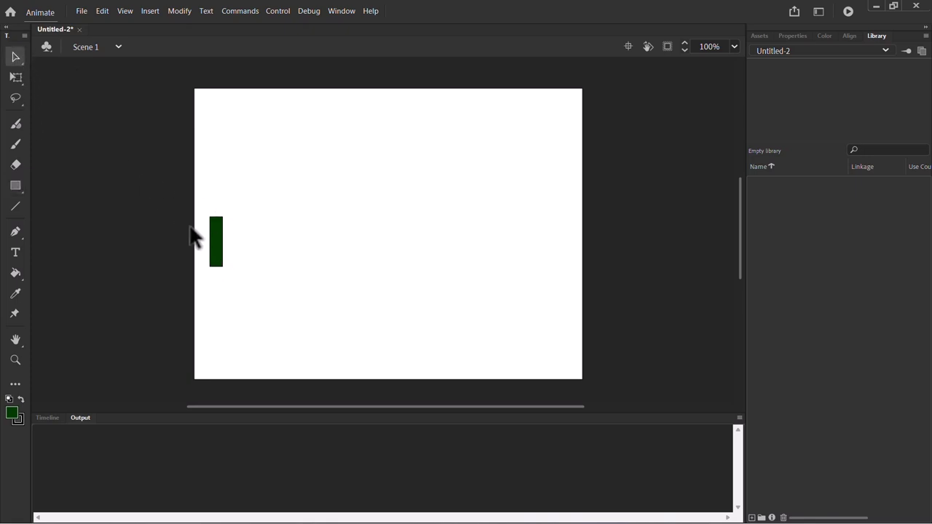
{"action": "left_click", "coordinate": [218, 245]}
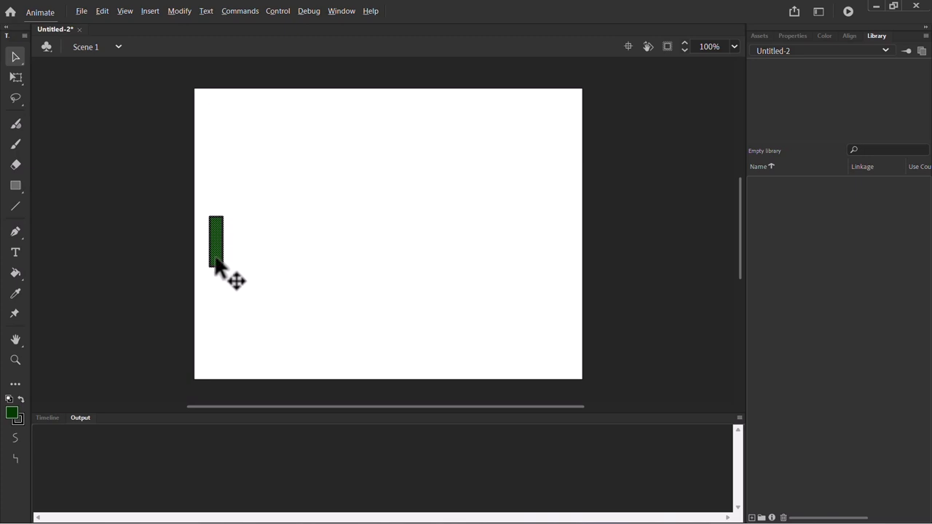
Duplicate the paddle and place the two copies at the stage's left and right edges
{"action": "left_click_drag", "start_coordinate": [216, 256], "coordinate": [249, 250]}
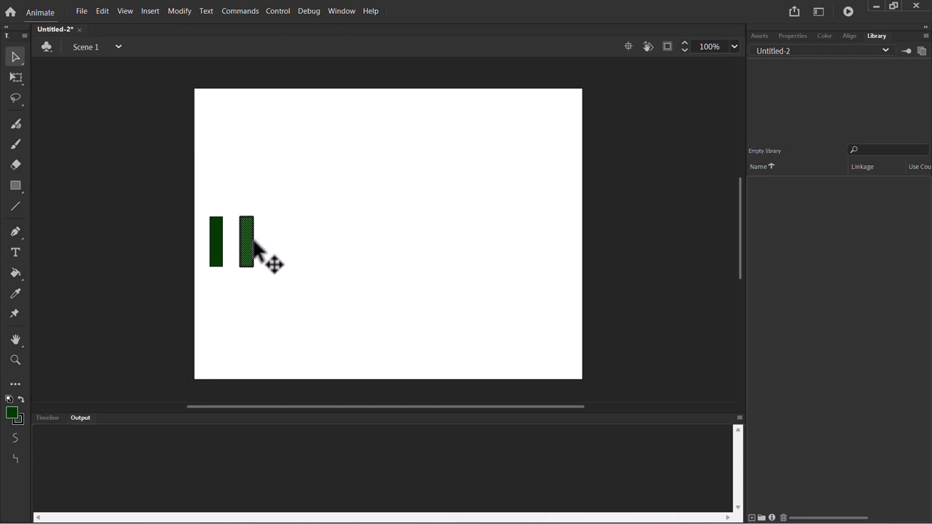
{"action": "left_click_drag", "start_coordinate": [252, 246], "coordinate": [567, 241]}
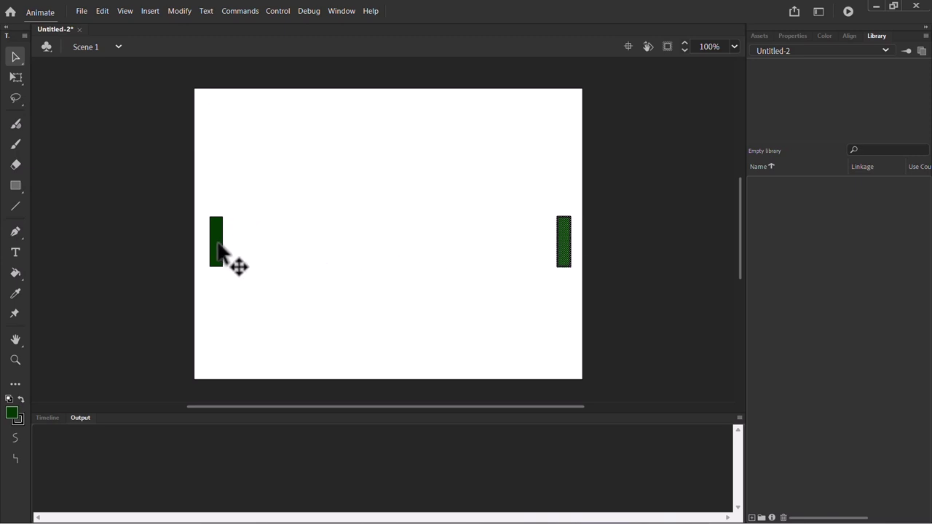
{"action": "left_click_drag", "start_coordinate": [222, 250], "coordinate": [209, 248]}
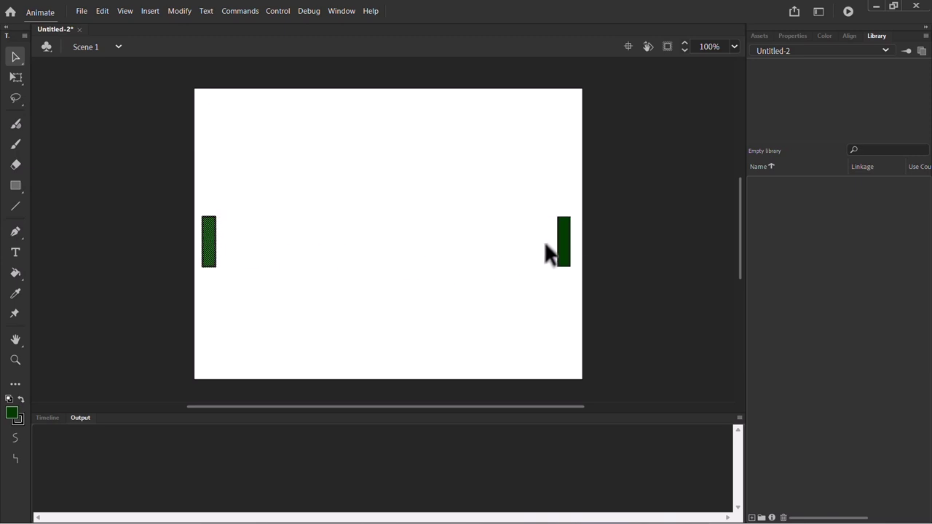
{"action": "left_click", "coordinate": [566, 249]}
{"action": "left_click_drag", "start_coordinate": [564, 238], "coordinate": [566, 243]}
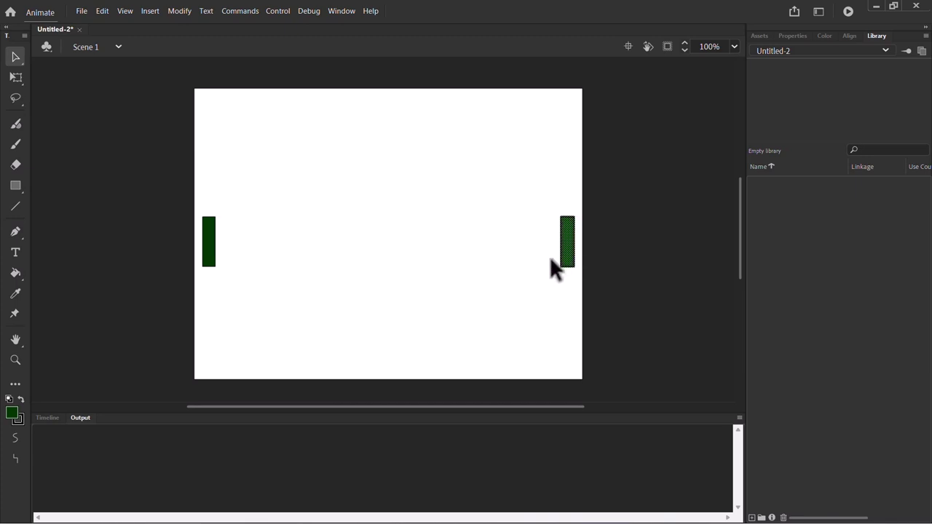
{"action": "left_click", "coordinate": [327, 266]}
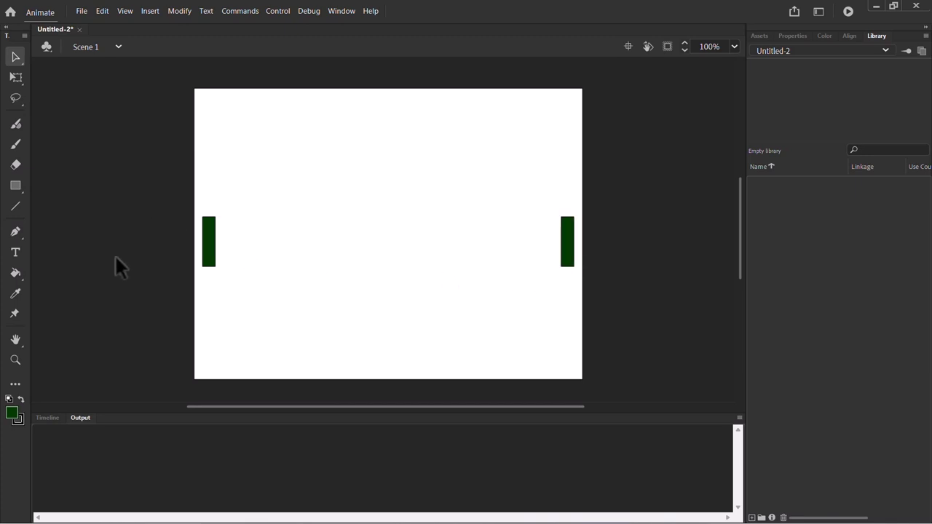
Draw a small circle at the centre of the stage with the Oval tool
{"action": "left_click", "coordinate": [15, 186]}
{"action": "left_click", "coordinate": [81, 224]}
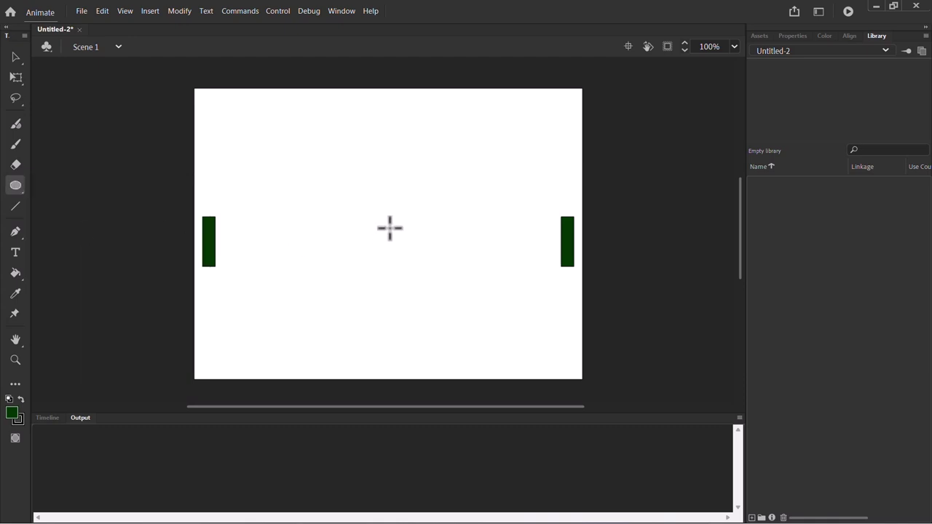
{"action": "left_click_drag", "start_coordinate": [378, 233], "coordinate": [397, 252]}
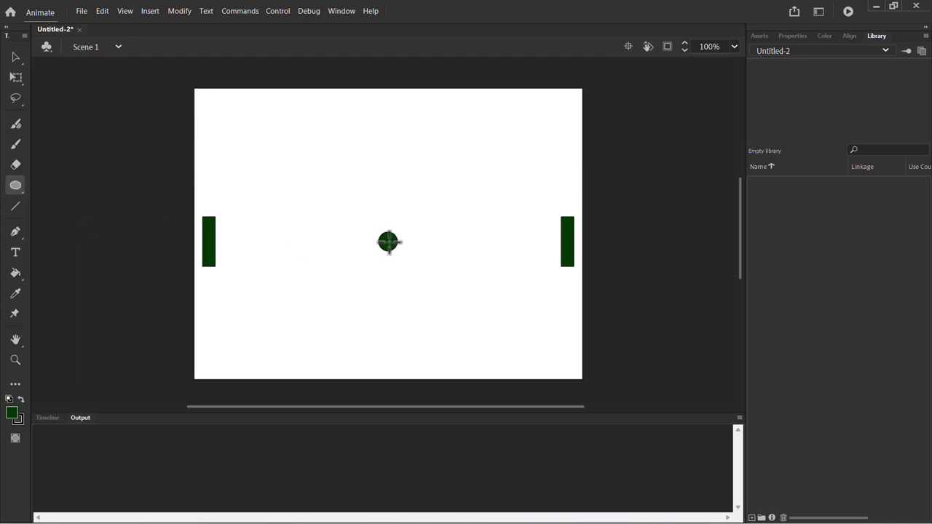
{"action": "left_click", "coordinate": [387, 243], "text": "ctrl"}
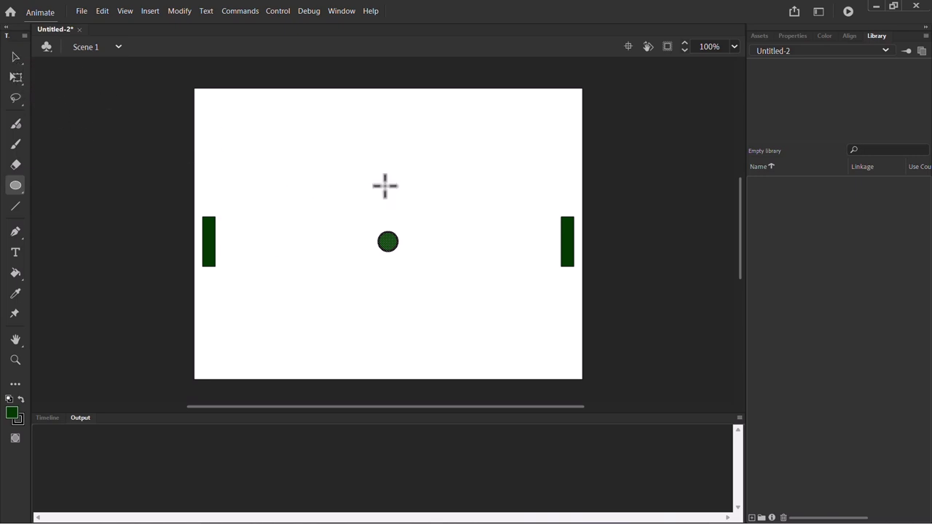
Give the circle a red #CC0000 fill and a red outline
{"action": "left_click", "coordinate": [793, 35]}
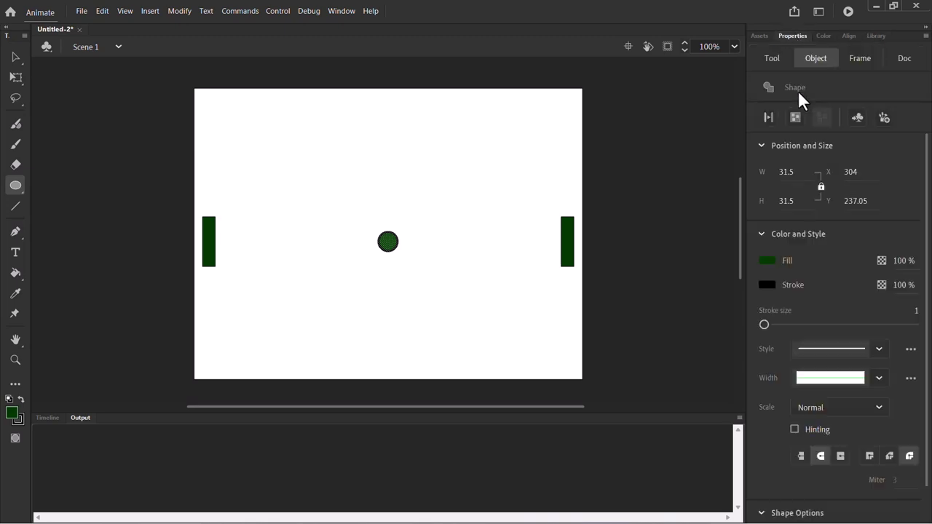
{"action": "left_click", "coordinate": [769, 260]}
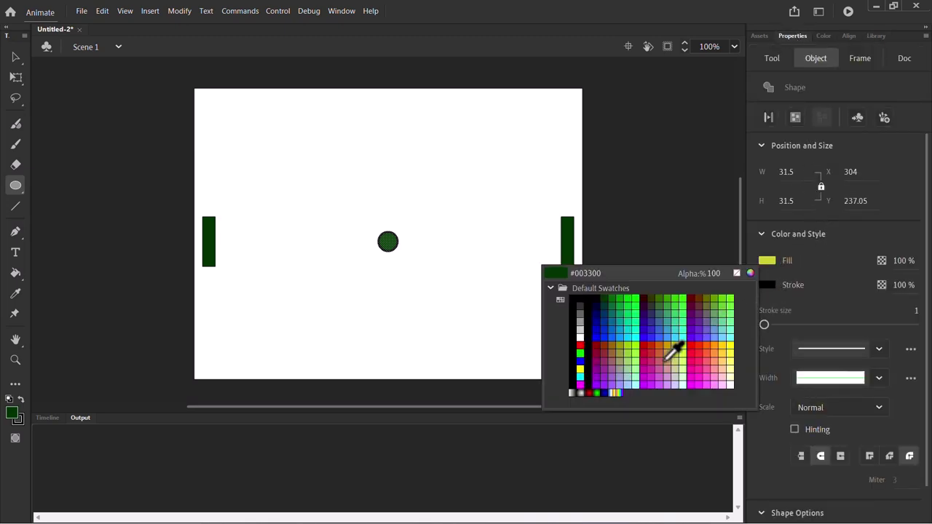
{"action": "left_click", "coordinate": [645, 338]}
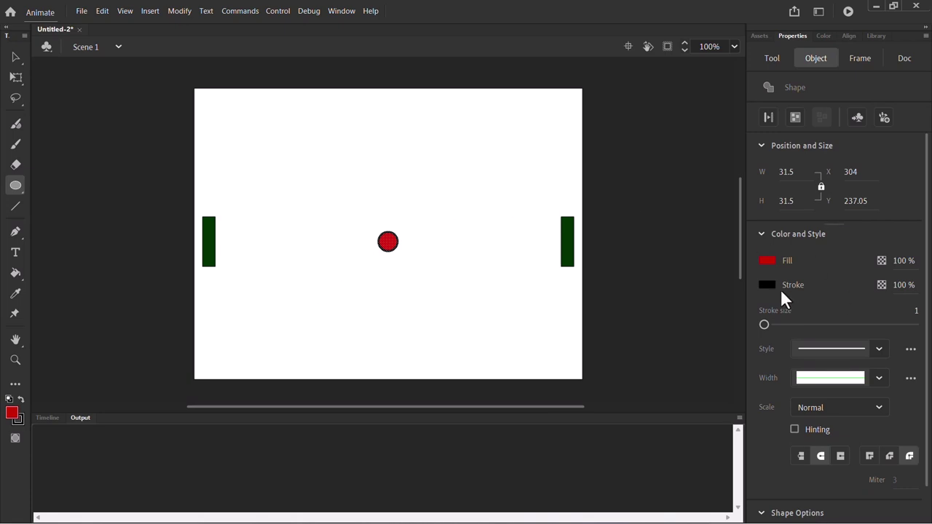
{"action": "left_click", "coordinate": [770, 284]}
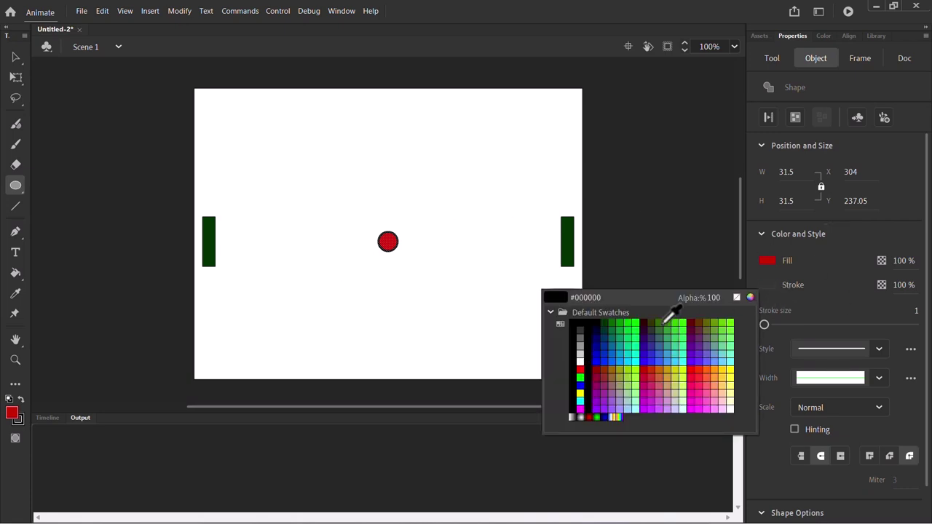
{"action": "left_click", "coordinate": [646, 369]}
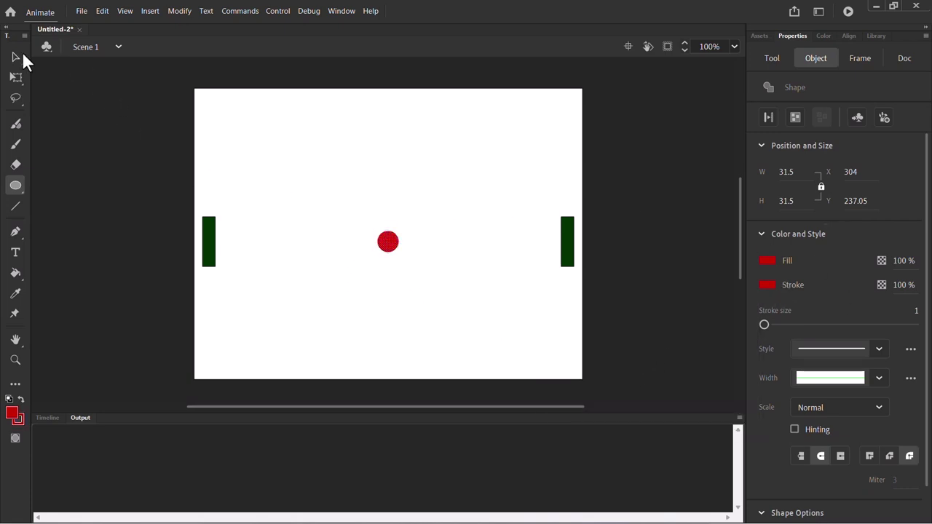
{"action": "left_click", "coordinate": [17, 57]}
Convert the circle into a ball symbol
{"action": "right_click", "coordinate": [390, 245]}
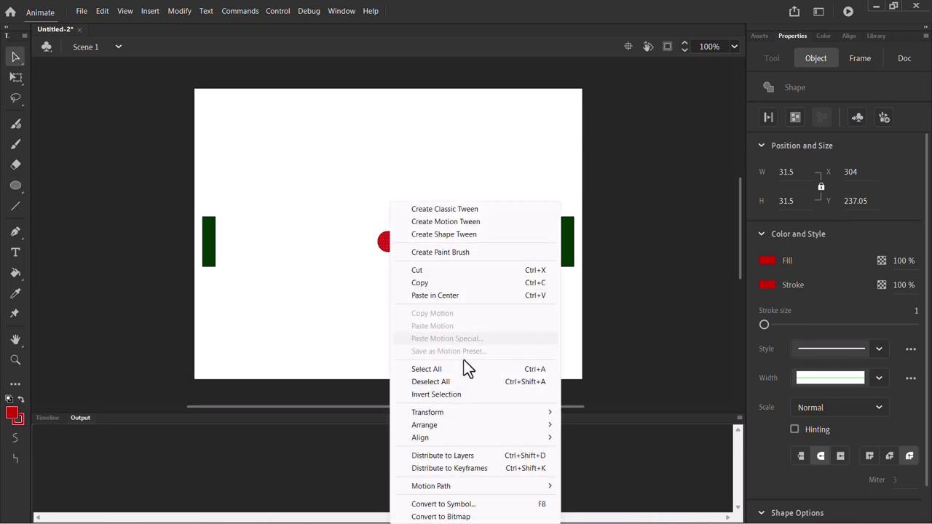
{"action": "left_click", "coordinate": [472, 505]}
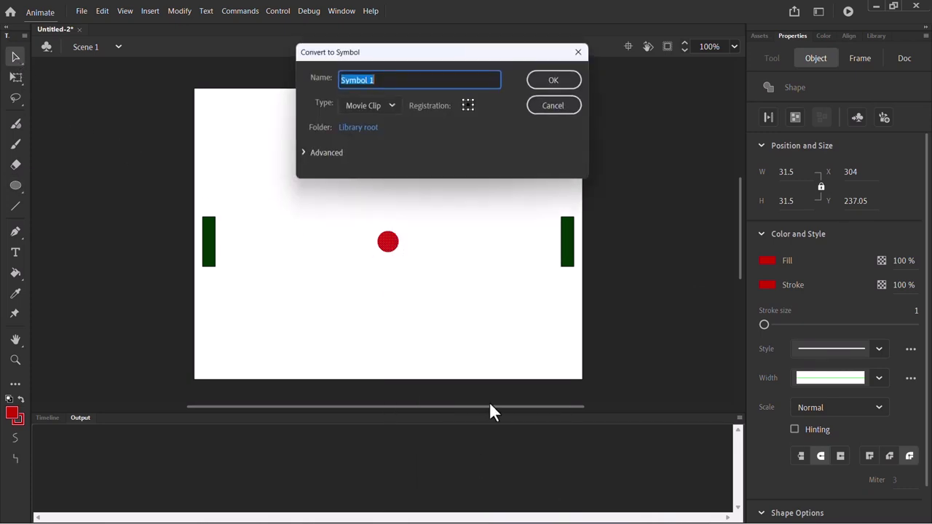
{"action": "type", "text": "ball"}
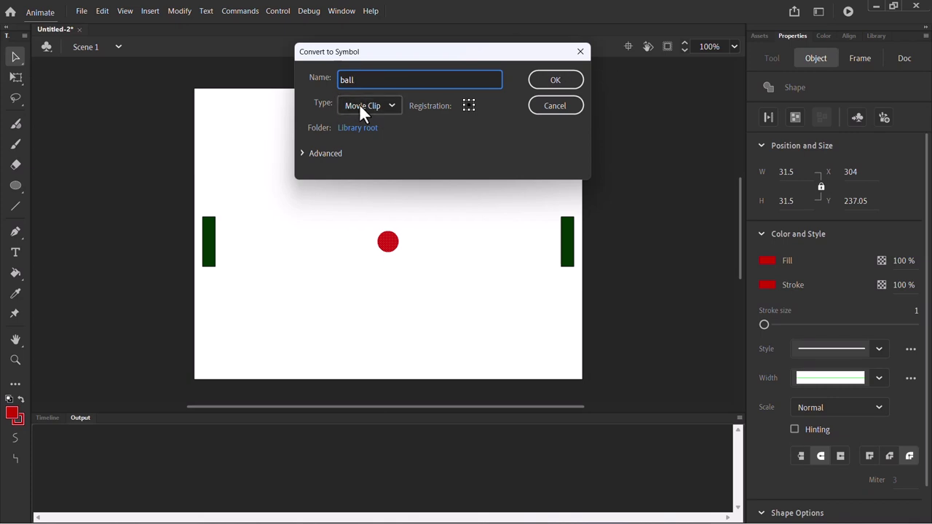
{"action": "left_click", "coordinate": [571, 82]}
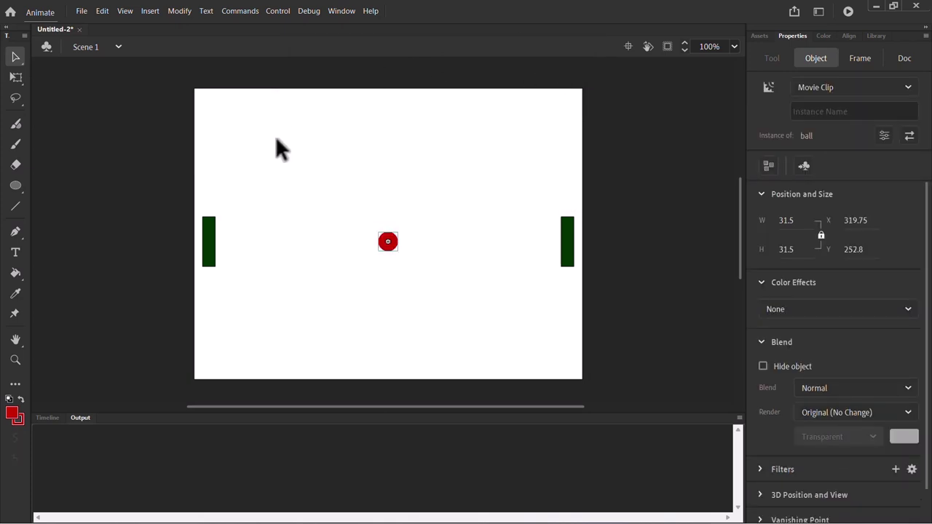
Select the whole left paddle and convert it into a Movie Clip symbol named player
{"action": "left_click", "coordinate": [213, 240]}
{"action": "left_click", "coordinate": [248, 246]}
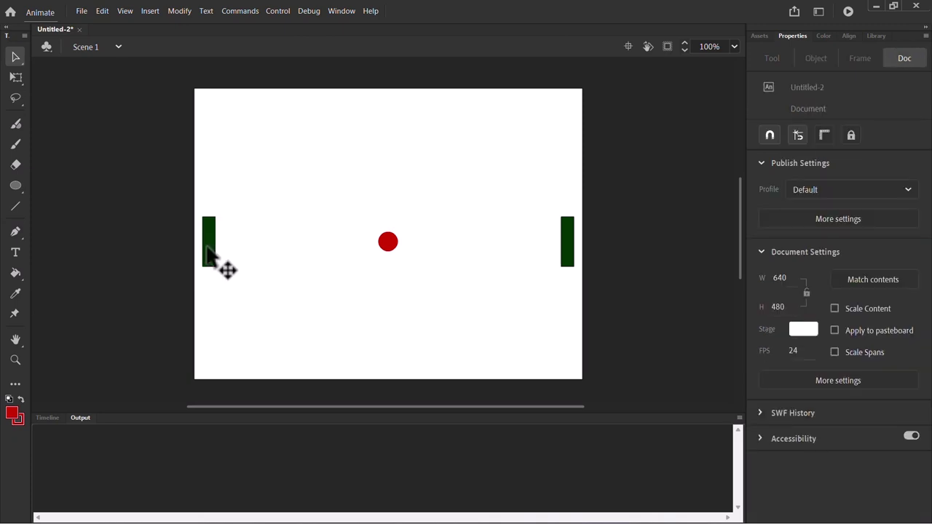
{"action": "left_click_drag", "start_coordinate": [207, 247], "coordinate": [254, 212]}
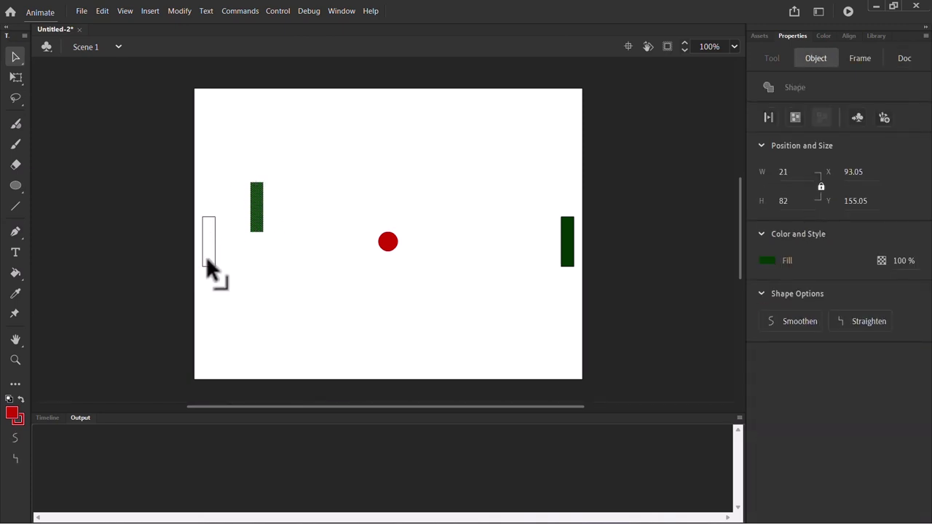
{"action": "key", "text": "ctrl+z"}
{"action": "left_click", "coordinate": [217, 271]}
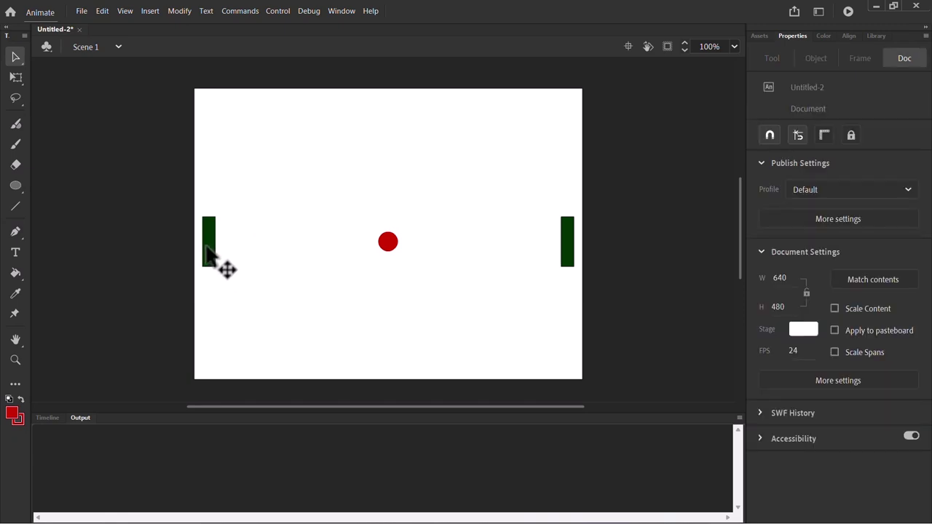
{"action": "left_click", "coordinate": [208, 248]}
{"action": "double_click", "coordinate": [209, 248]}
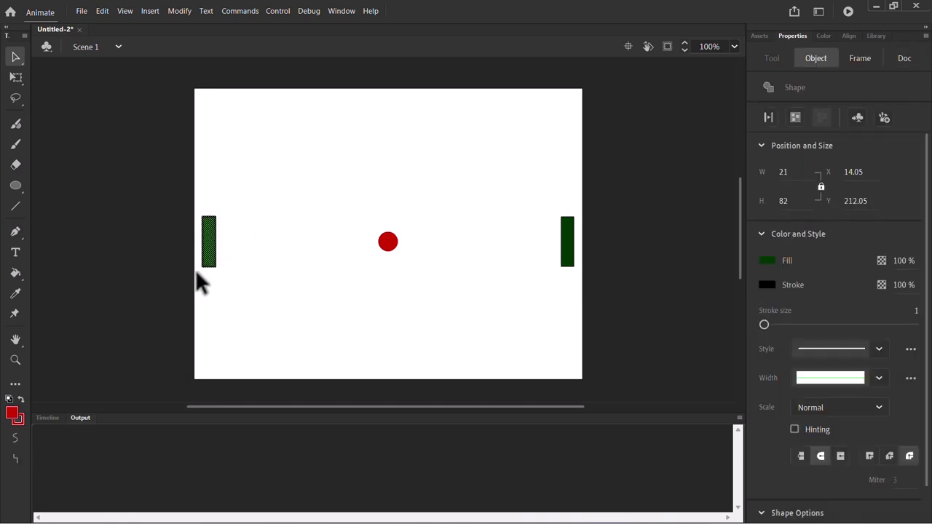
{"action": "right_click", "coordinate": [214, 243]}
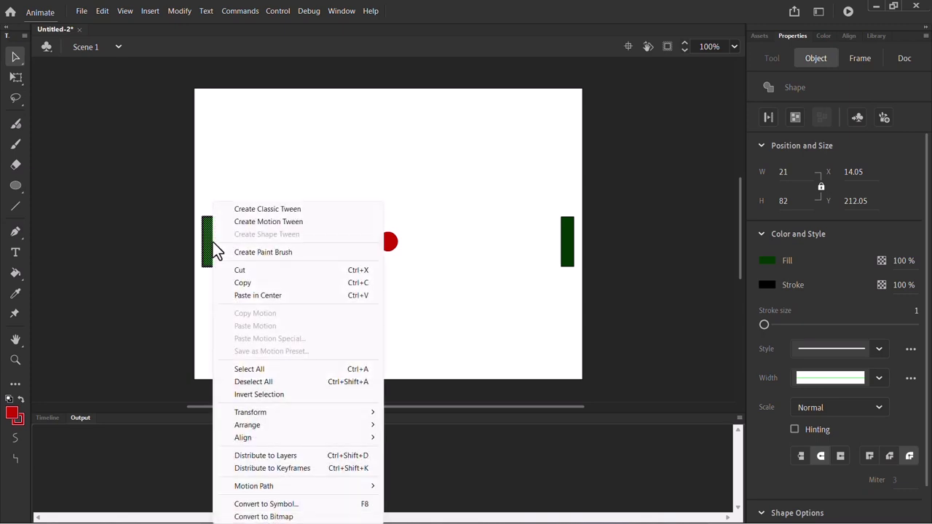
{"action": "left_click", "coordinate": [286, 503]}
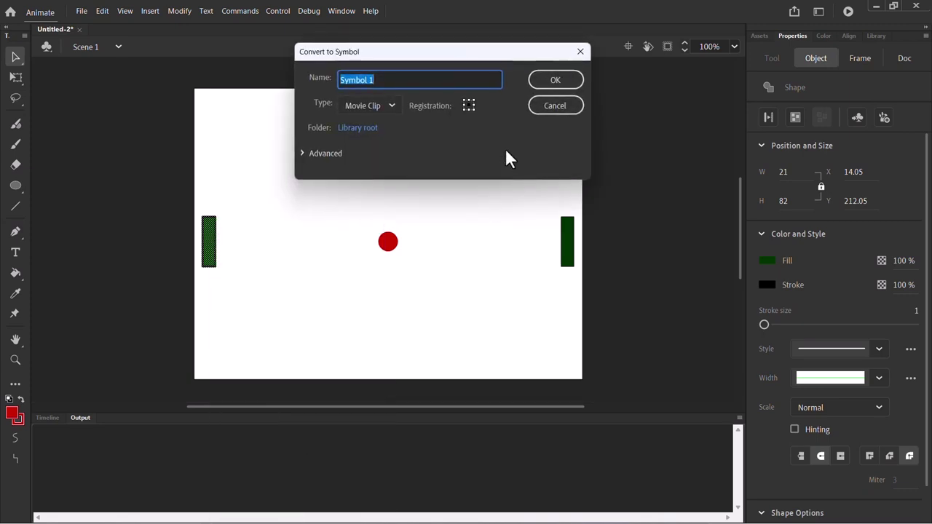
{"action": "type", "text": "player"}
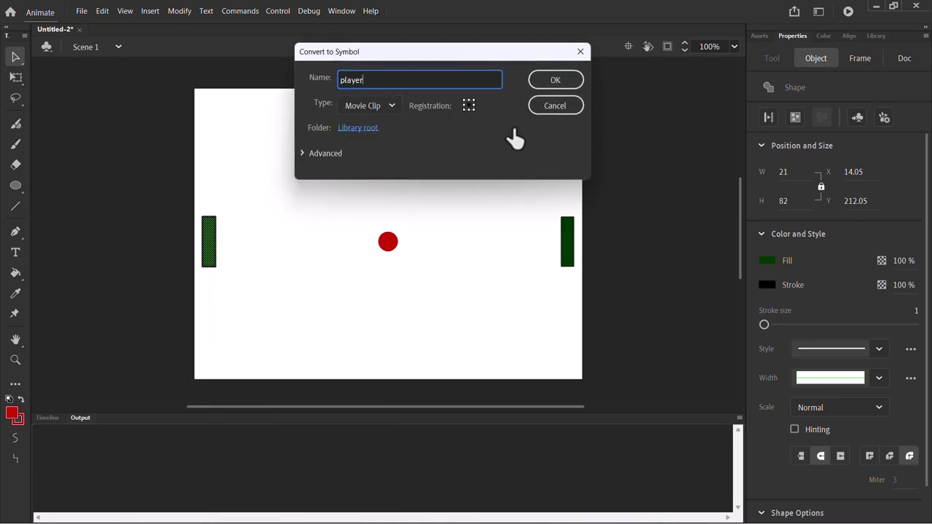
{"action": "left_click", "coordinate": [560, 85]}
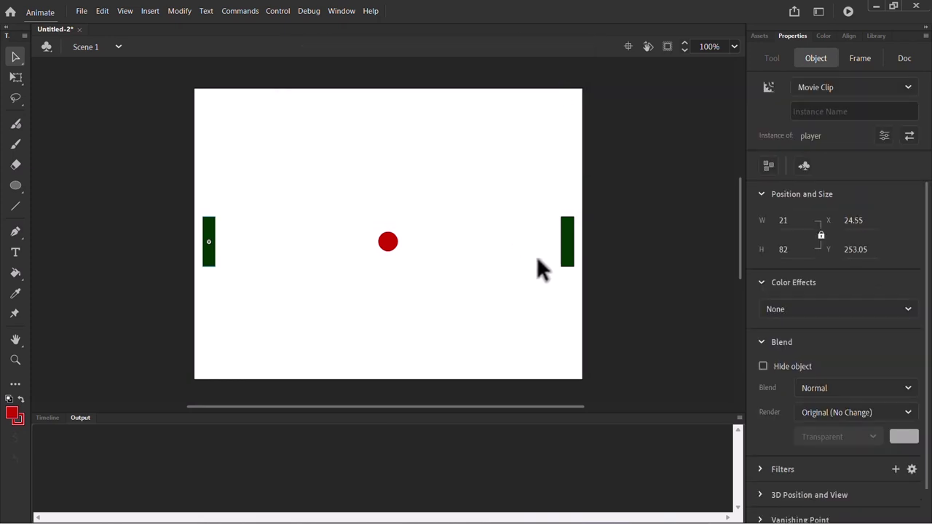
Convert the right paddle into a Movie Clip symbol named computer
{"action": "left_click", "coordinate": [574, 253]}
{"action": "right_click", "coordinate": [576, 252]}
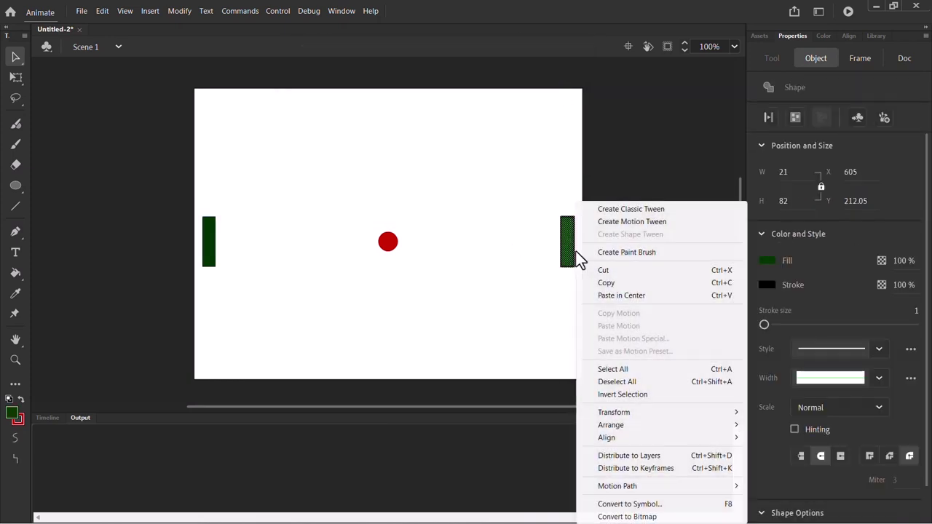
{"action": "left_click", "coordinate": [628, 503]}
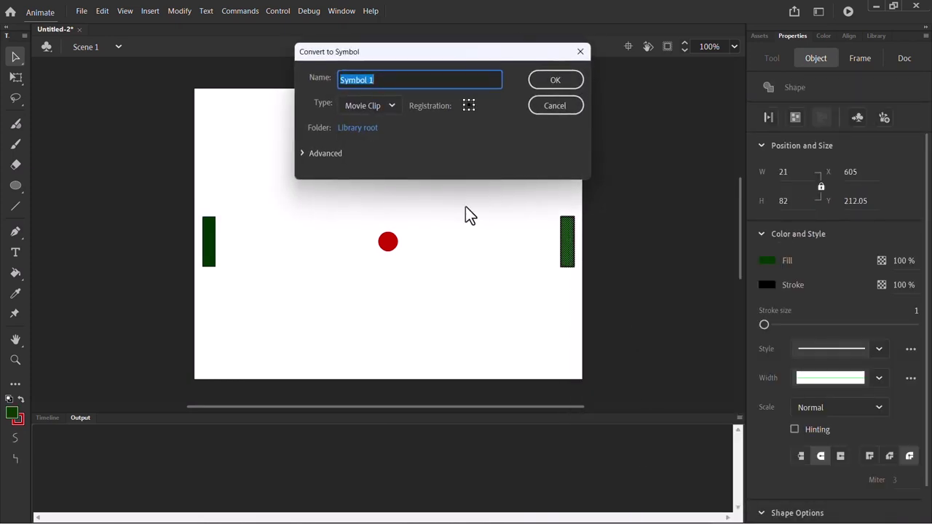
{"action": "type", "text": "comp"}
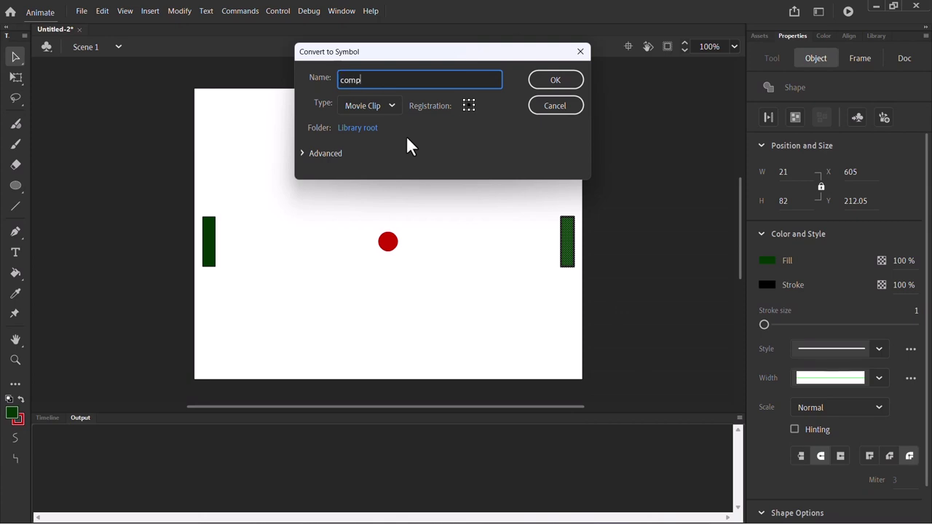
{"action": "type", "text": "uter"}
{"action": "left_click", "coordinate": [540, 82]}
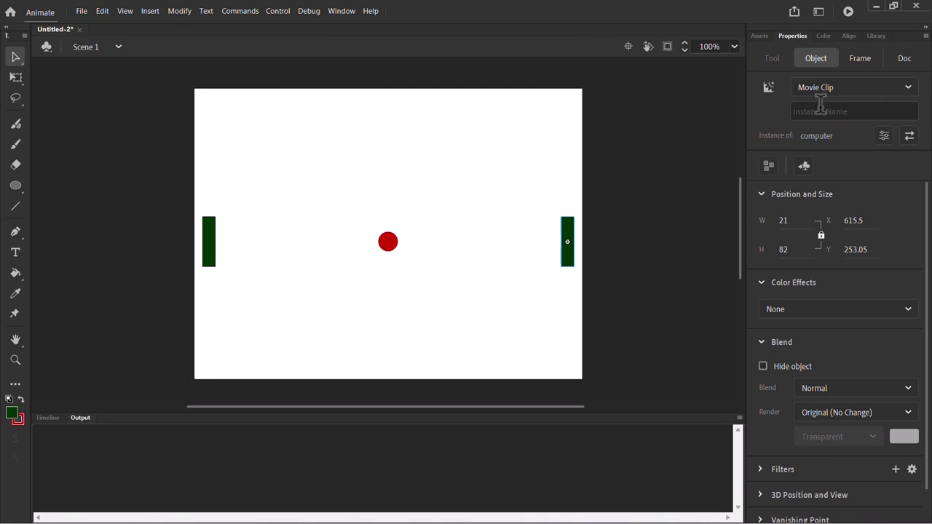
In the Library panel, give the ball symbol the linkage name ballmc
{"action": "left_click", "coordinate": [846, 35]}
{"action": "left_click", "coordinate": [874, 36]}
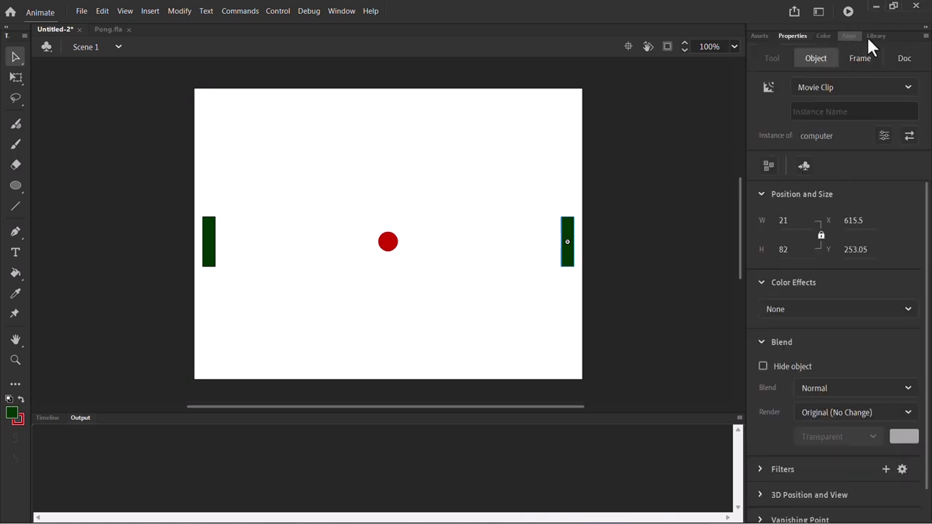
{"action": "left_click", "coordinate": [876, 35]}
{"action": "double_click", "coordinate": [871, 186]}
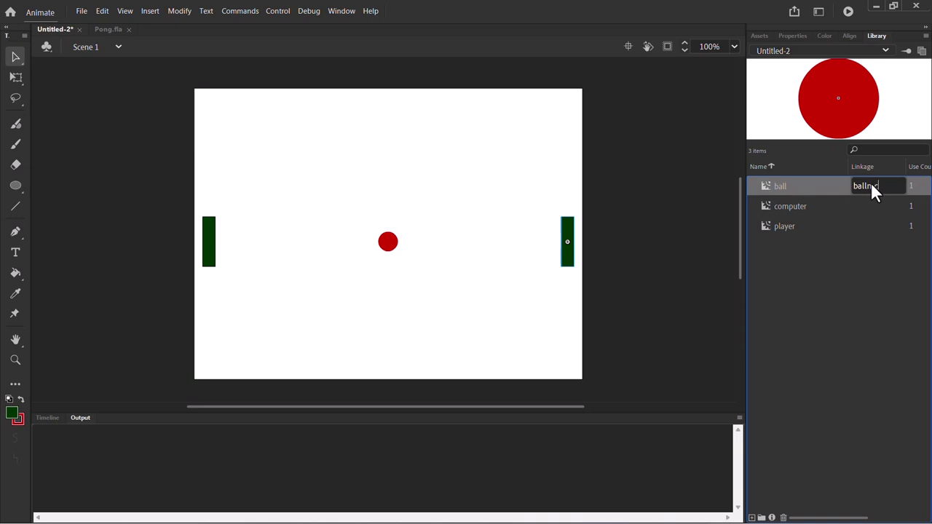
{"action": "type", "text": "ballmc"}
{"action": "key", "text": "Return"}
Set the linkage names computermc and playermc for the computer and player symbols
{"action": "left_click", "coordinate": [867, 206]}
{"action": "double_click", "coordinate": [869, 205]}
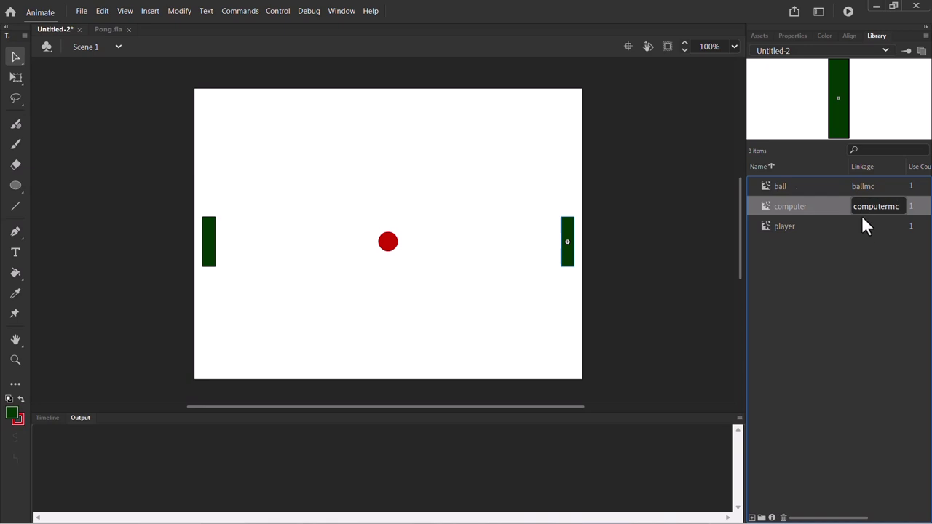
{"action": "left_click", "coordinate": [877, 226]}
{"action": "double_click", "coordinate": [874, 225]}
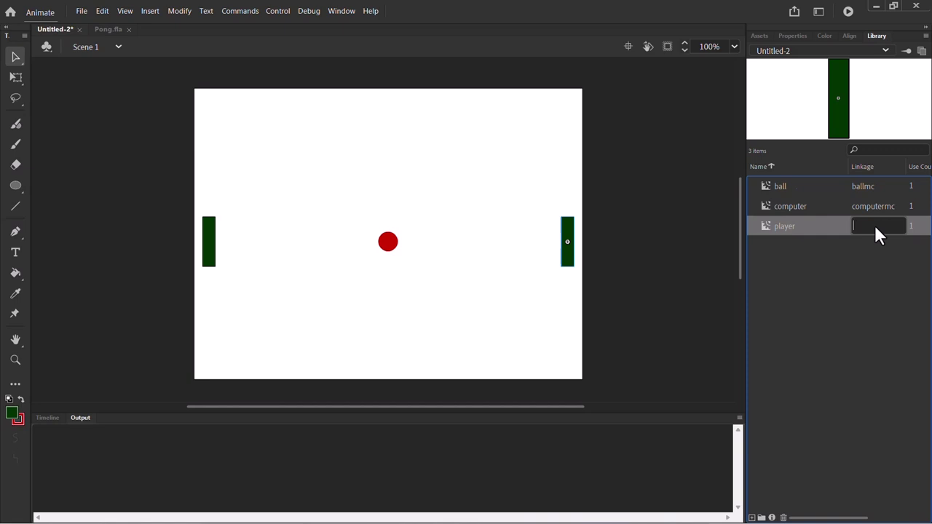
{"action": "type", "text": "playermc"}
{"action": "key", "text": "Return"}
{"action": "left_click", "coordinate": [784, 35]}
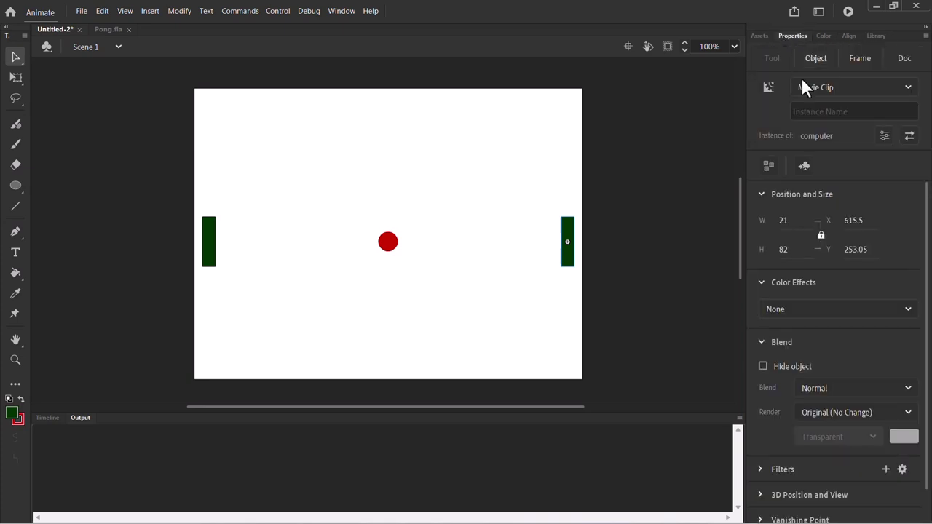
{"action": "left_click", "coordinate": [810, 109]}
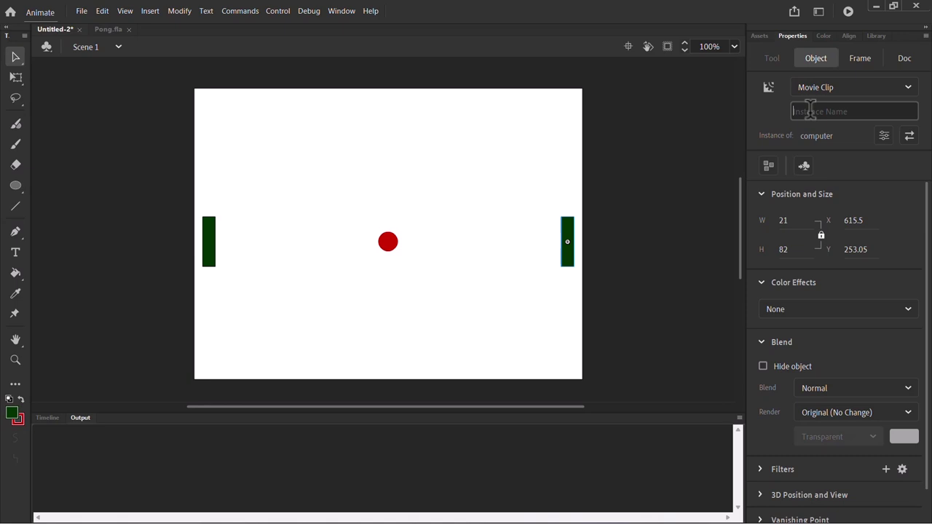
Enter instance names computer for the right paddle, player for the left paddle, and ball for the ball
{"action": "type", "text": "computer"}
{"action": "key", "text": "Return"}
{"action": "left_click", "coordinate": [208, 256]}
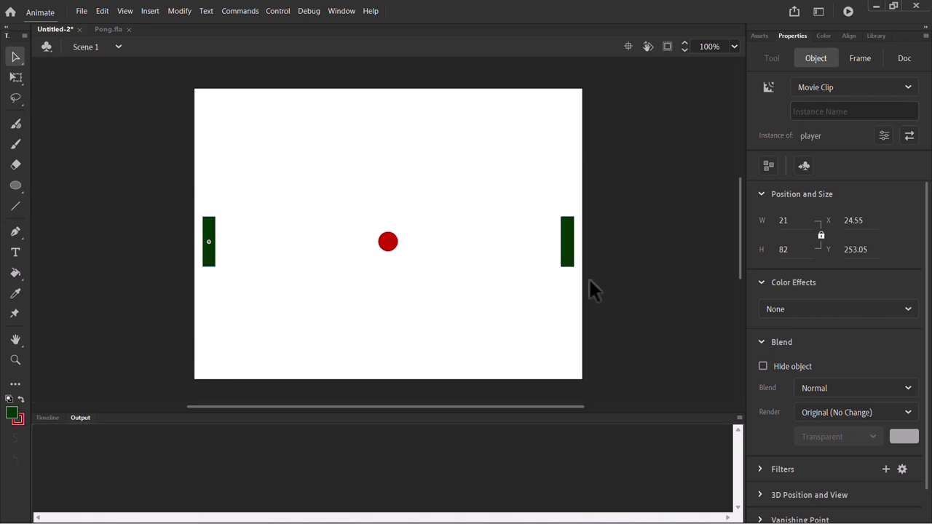
{"action": "left_click", "coordinate": [844, 109]}
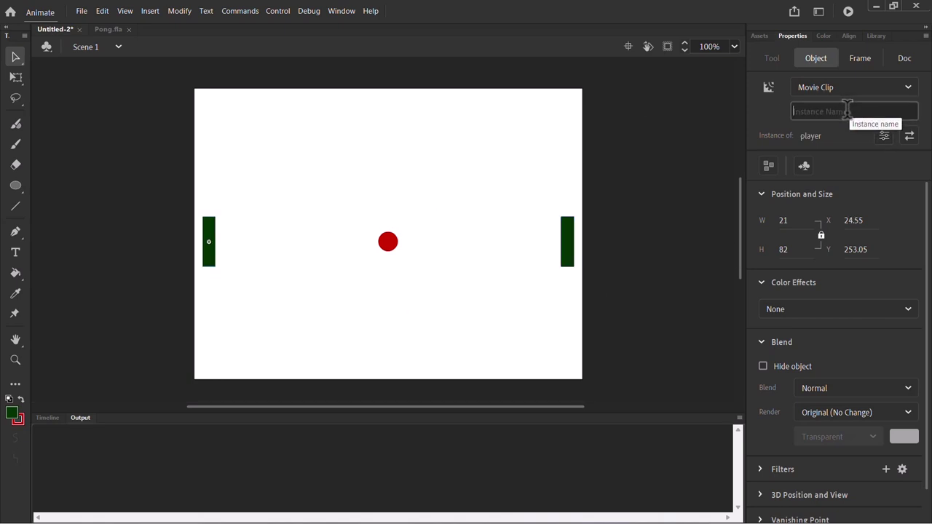
{"action": "type", "text": "player"}
{"action": "key", "text": "Return"}
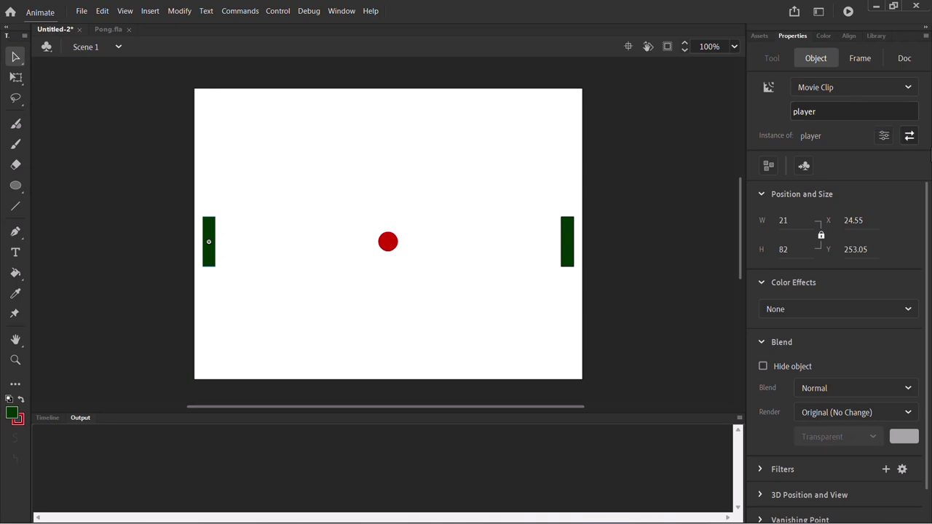
{"action": "left_click", "coordinate": [389, 244]}
{"action": "left_click", "coordinate": [837, 109]}
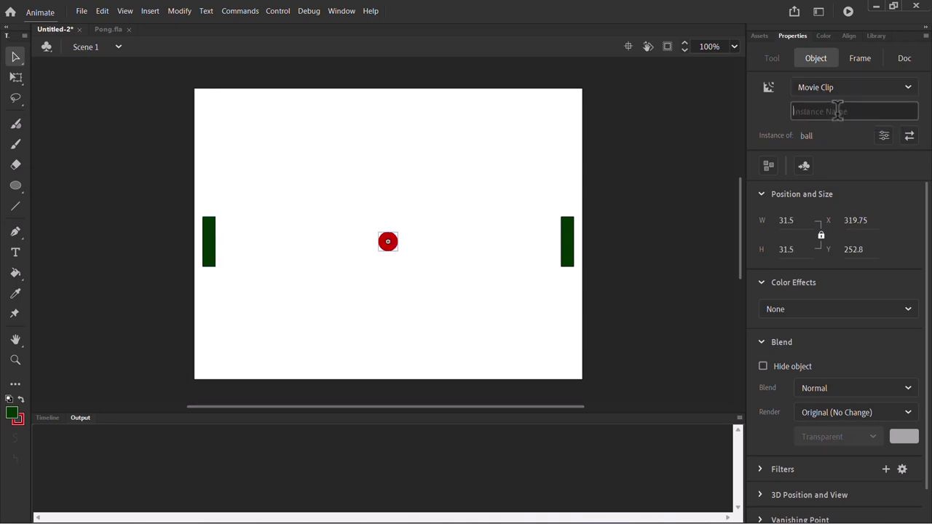
{"action": "type", "text": "ball"}
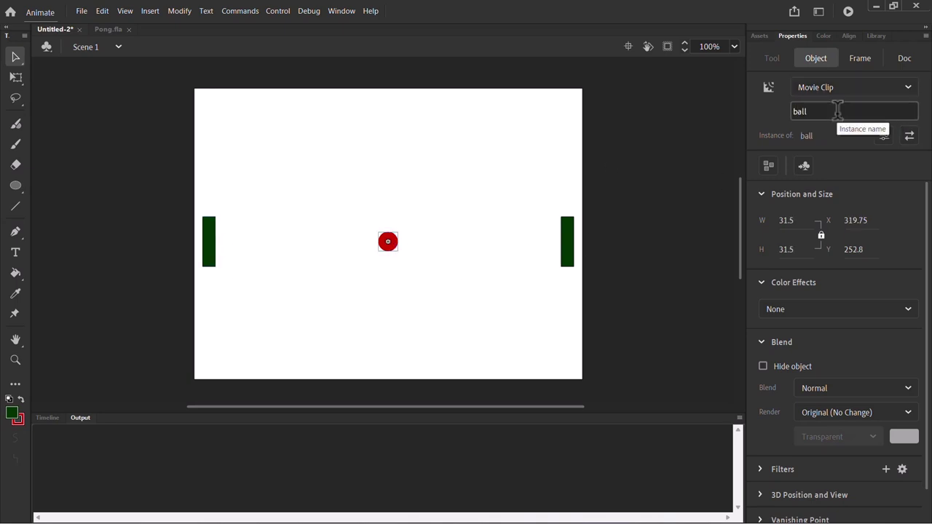
{"action": "left_click", "coordinate": [527, 111]}
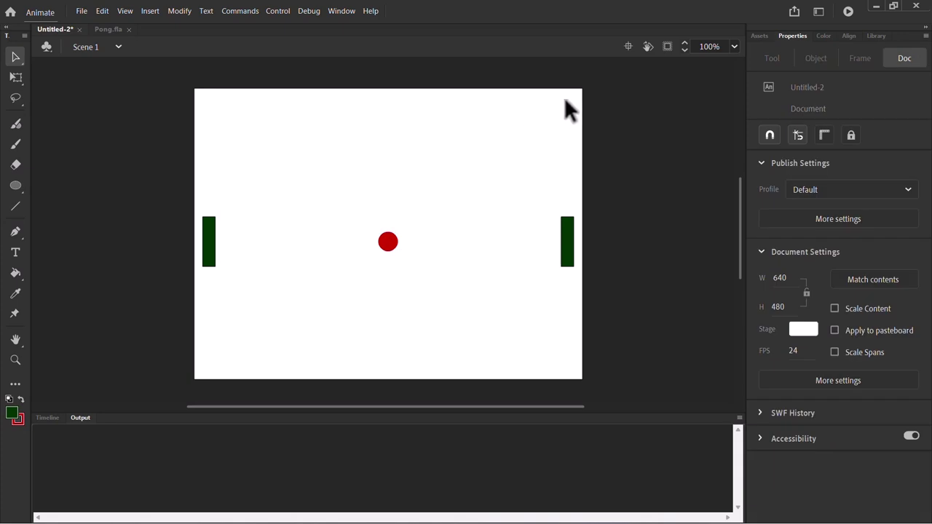
Draw a Dynamic Text box near the top-right of the stage using device fonts
{"action": "left_click", "coordinate": [16, 254]}
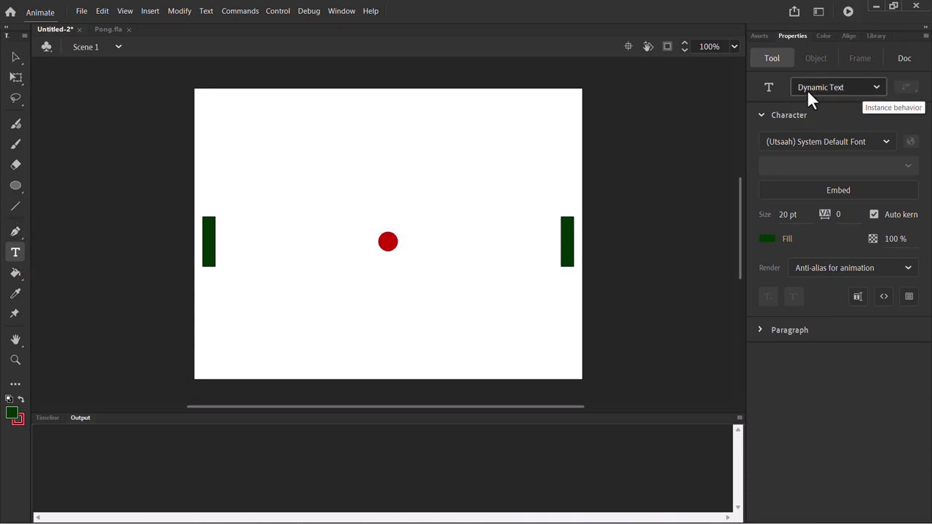
{"action": "left_click_drag", "start_coordinate": [516, 89], "coordinate": [575, 114]}
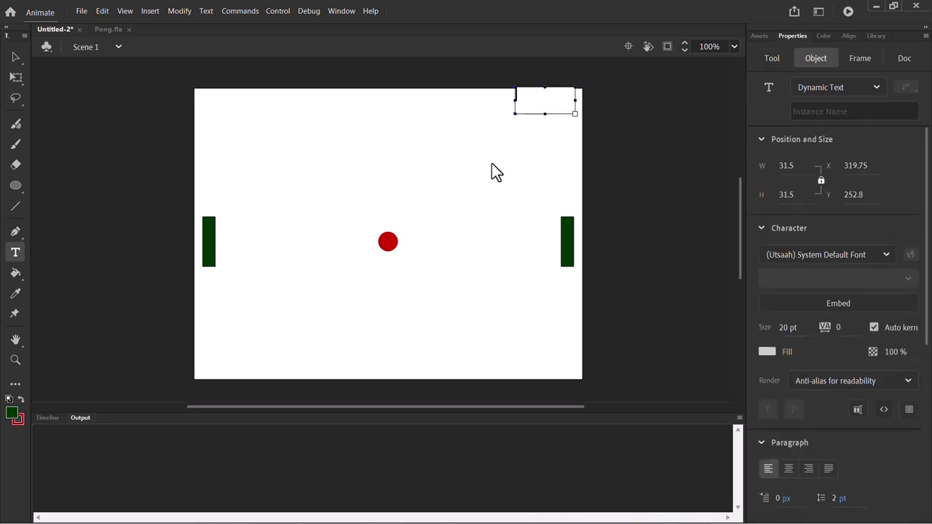
{"action": "left_click", "coordinate": [15, 57]}
{"action": "left_click_drag", "start_coordinate": [563, 110], "coordinate": [536, 122]}
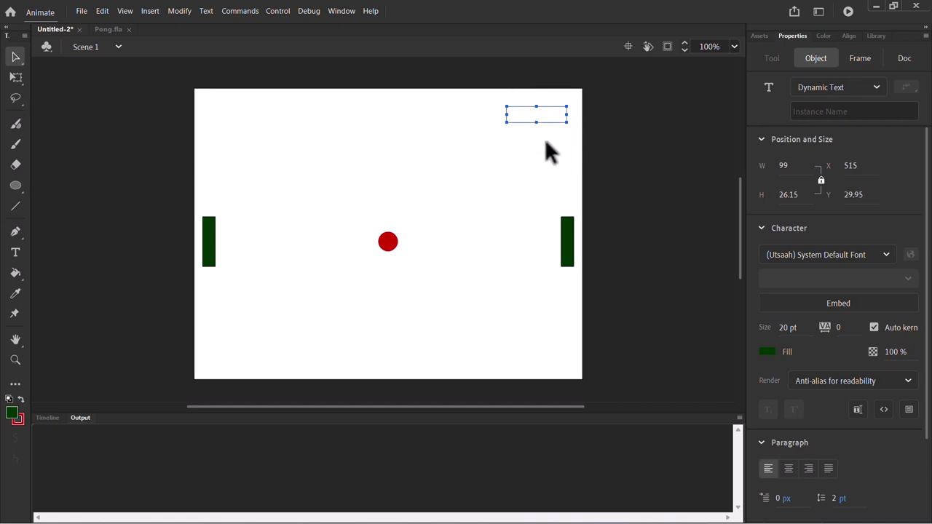
{"action": "left_click", "coordinate": [871, 381]}
{"action": "left_click", "coordinate": [824, 400]}
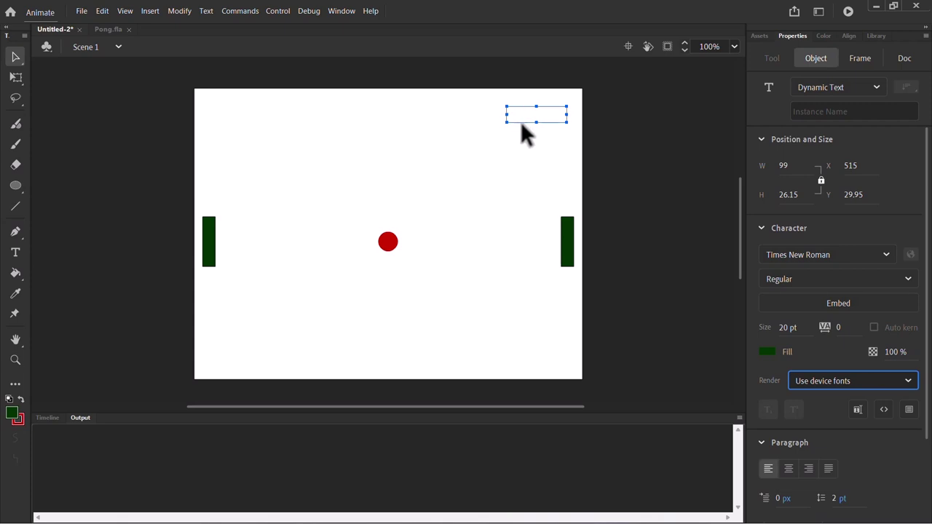
Duplicate the text box to the top-left and align both score boxes
{"action": "key", "text": "shift+Right"}
{"action": "key", "text": "shift+Down"}
{"action": "left_click_drag", "start_coordinate": [529, 124], "coordinate": [232, 124]}
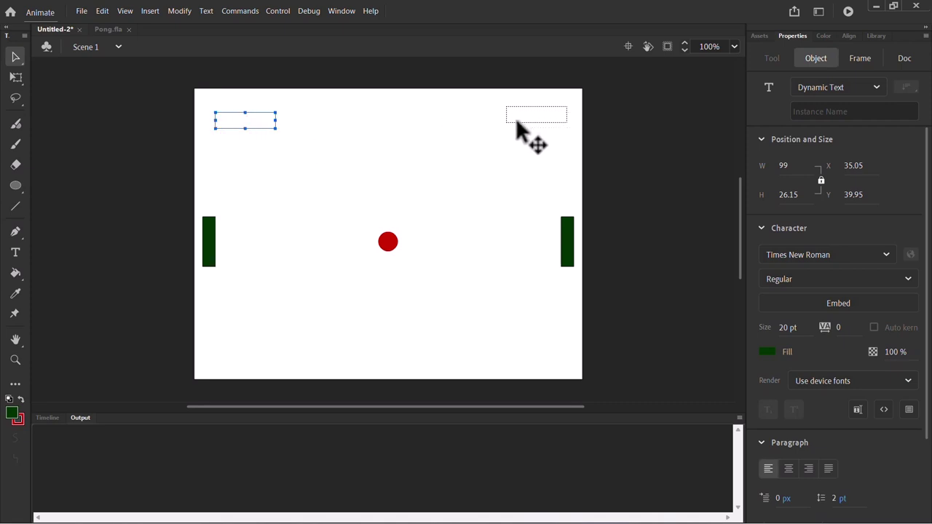
{"action": "left_click_drag", "start_coordinate": [516, 122], "coordinate": [498, 115]}
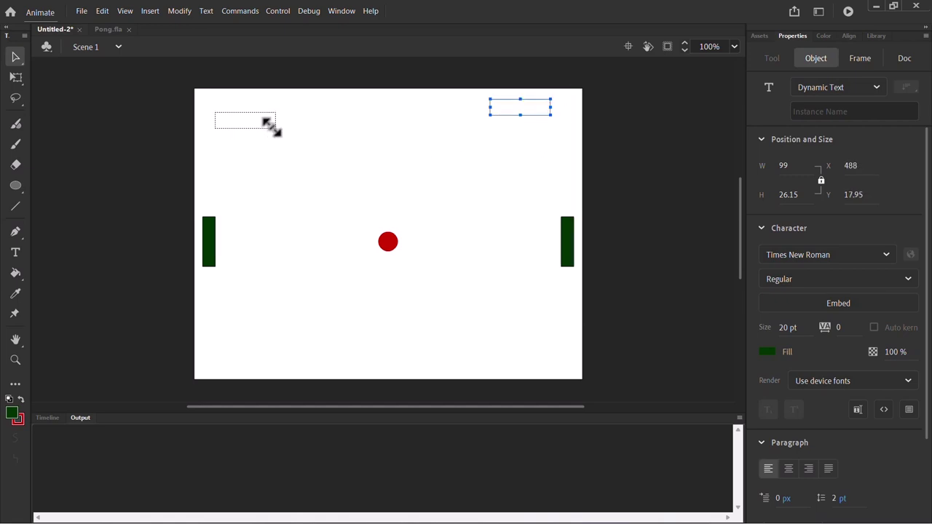
{"action": "left_click_drag", "start_coordinate": [263, 129], "coordinate": [284, 123]}
{"action": "left_click", "coordinate": [410, 148]}
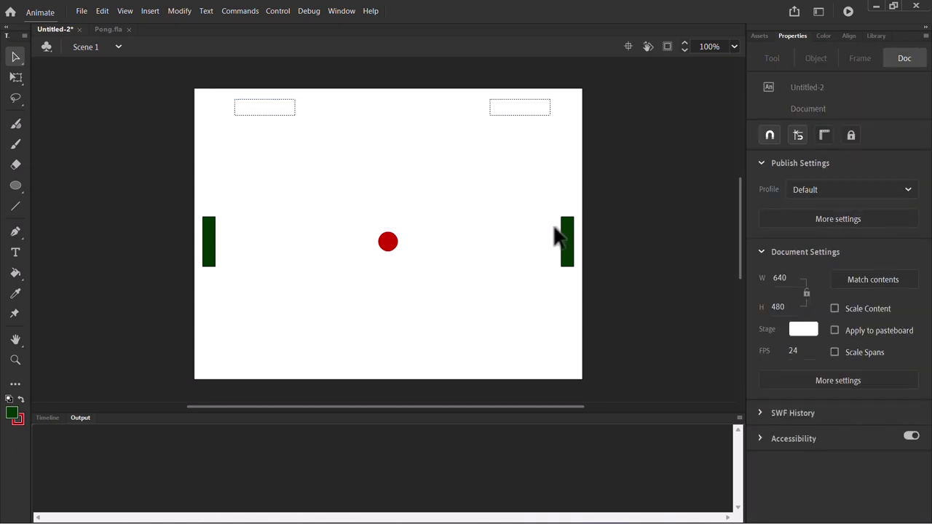
Enter txtComputer as the right score field's instance name and txtPlayer for the left one
{"action": "left_click", "coordinate": [542, 108]}
{"action": "left_click", "coordinate": [834, 110]}
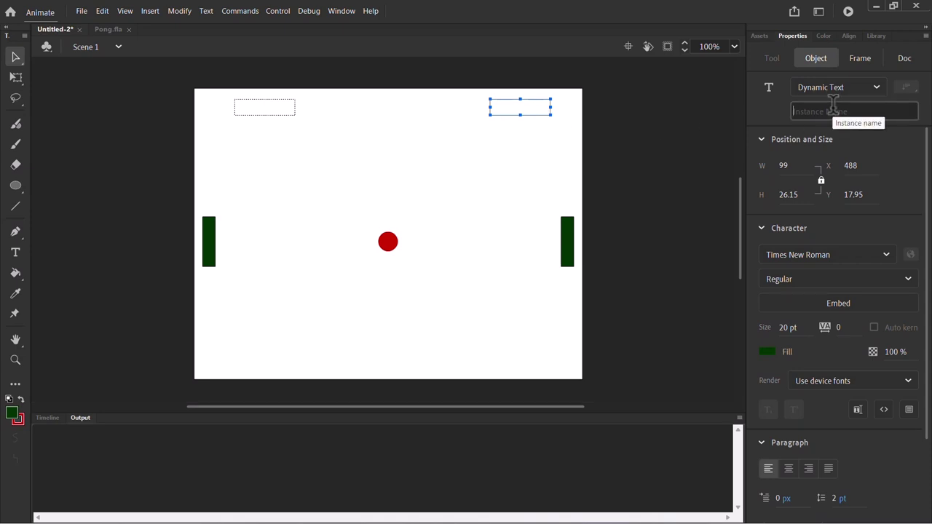
{"action": "type", "text": "txt"}
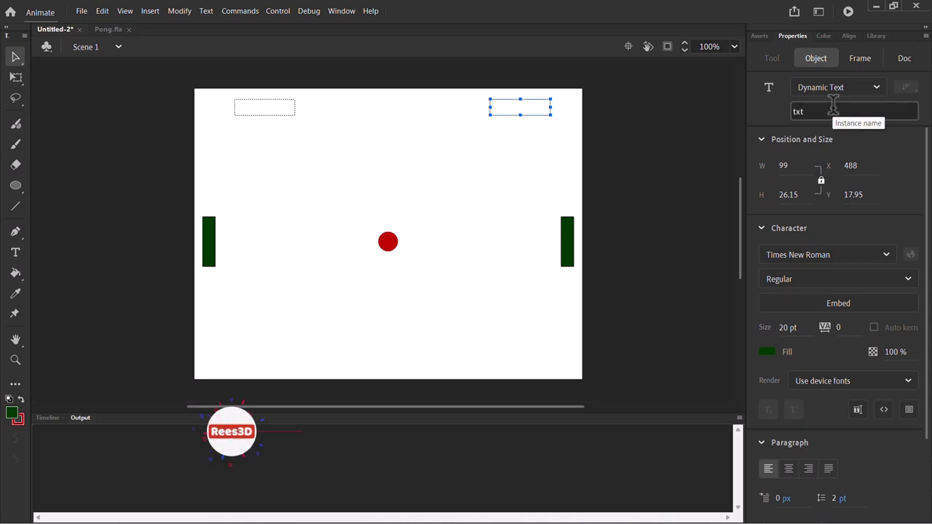
{"action": "type", "text": "Comput"}
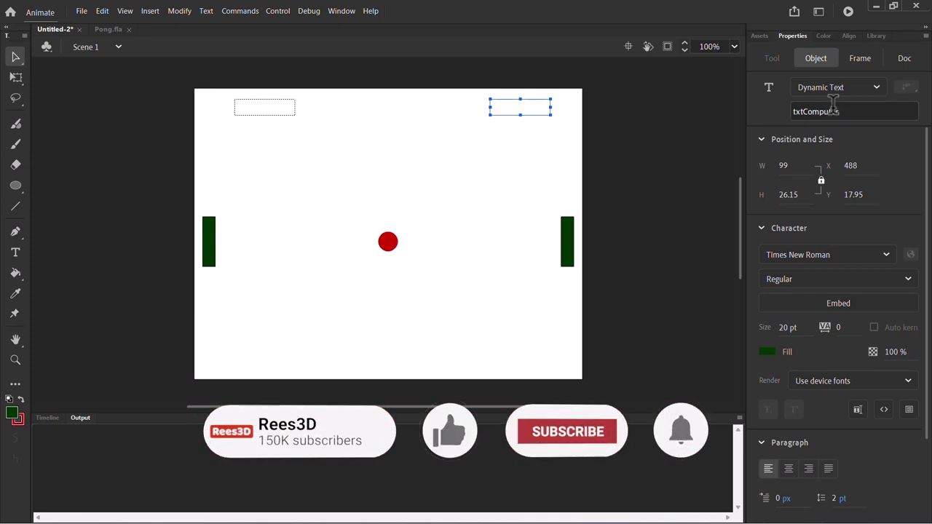
{"action": "type", "text": "er"}
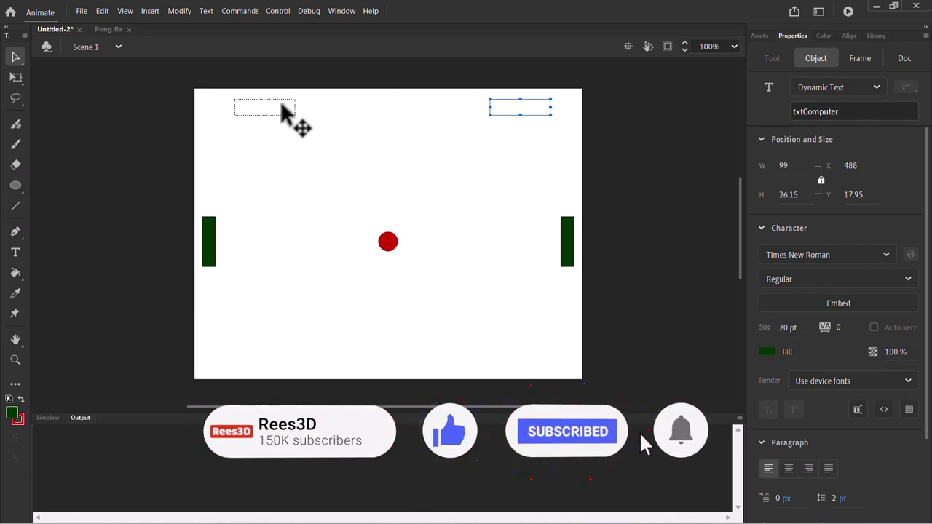
{"action": "left_click", "coordinate": [284, 107]}
{"action": "left_click", "coordinate": [835, 109]}
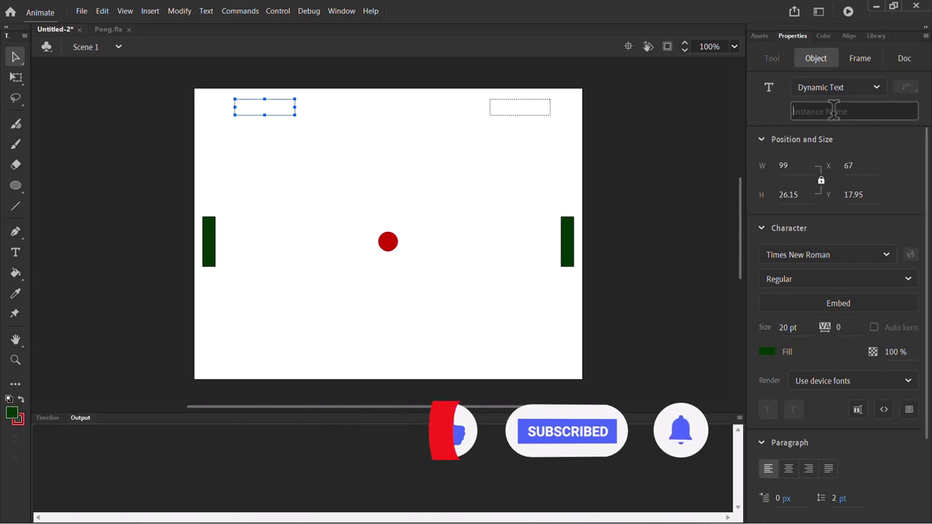
{"action": "type", "text": "txt"}
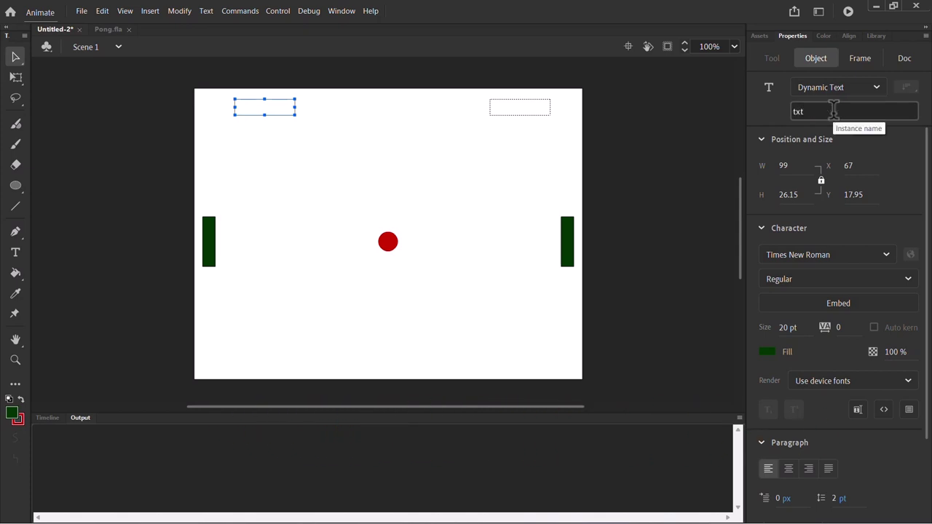
{"action": "type", "text": "Player"}
{"action": "key", "text": "Return"}
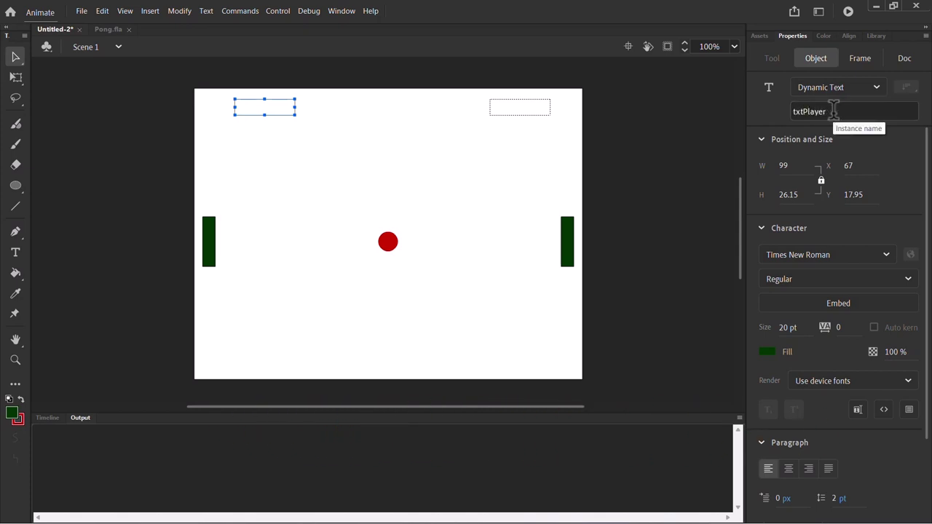
{"action": "left_click", "coordinate": [635, 132]}
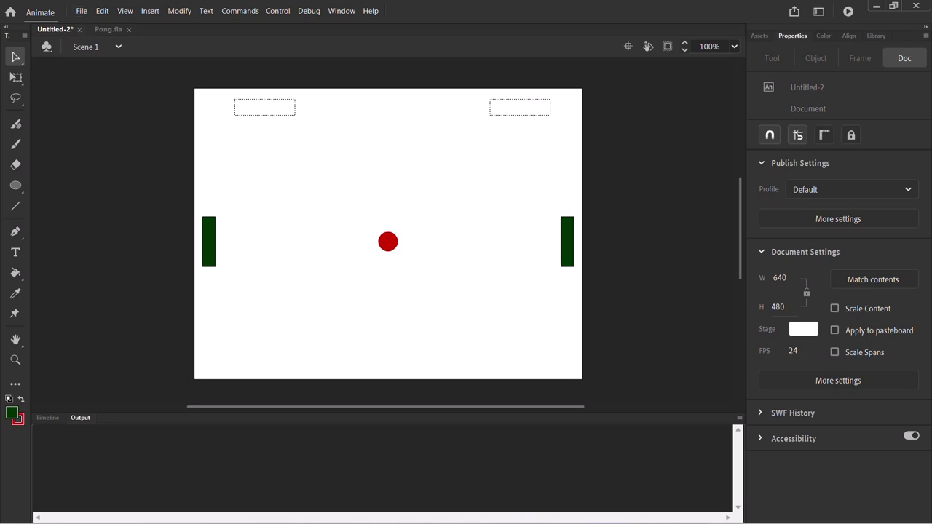
Save the untitled document into Documents > PingPong under the name Pong.fla
{"action": "left_click_drag", "start_coordinate": [931, 149], "coordinate": [341, 80]}
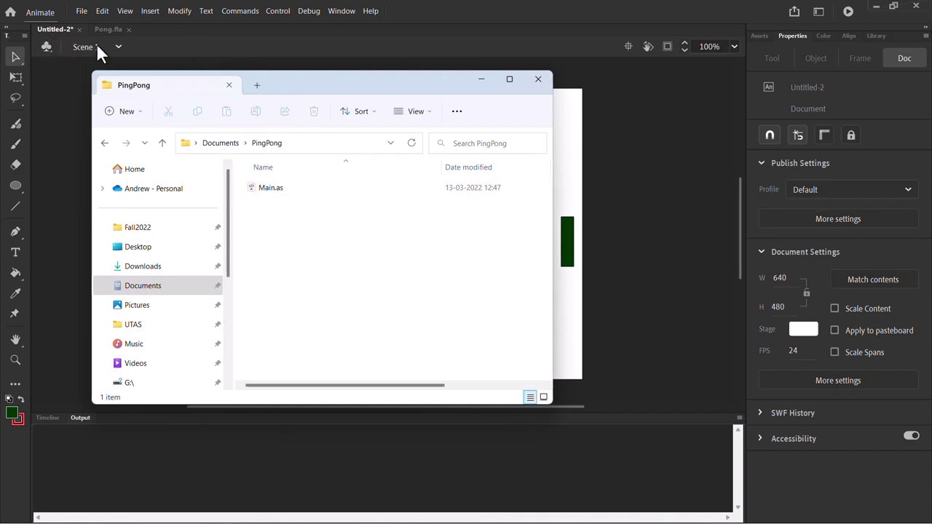
{"action": "left_click", "coordinate": [84, 12]}
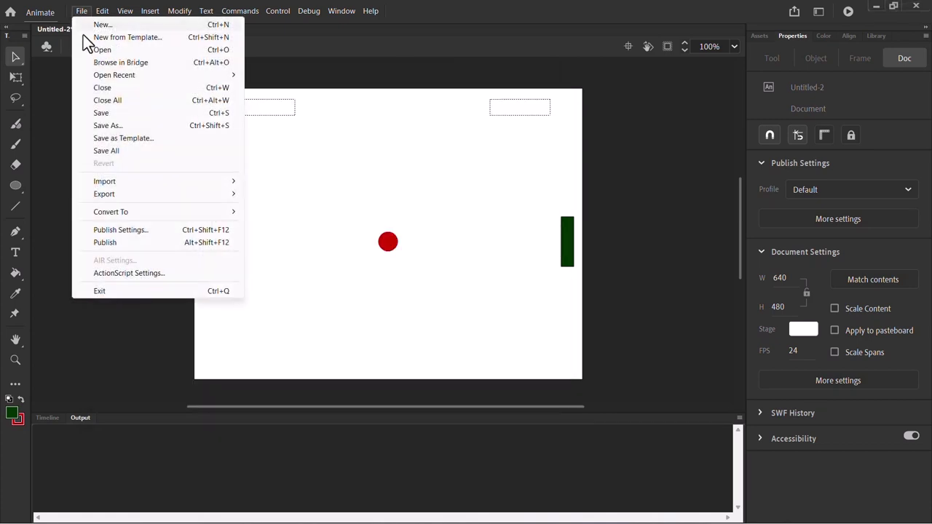
{"action": "left_click", "coordinate": [111, 113]}
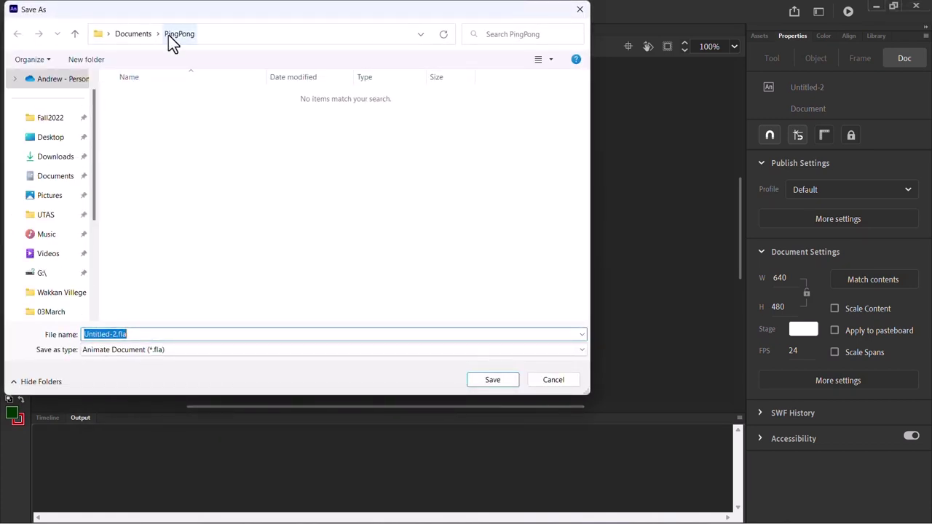
{"action": "left_click", "coordinate": [135, 332]}
{"action": "left_click_drag", "start_coordinate": [117, 334], "coordinate": [42, 342]}
{"action": "type", "text": "Pong"}
{"action": "left_click", "coordinate": [511, 380]}
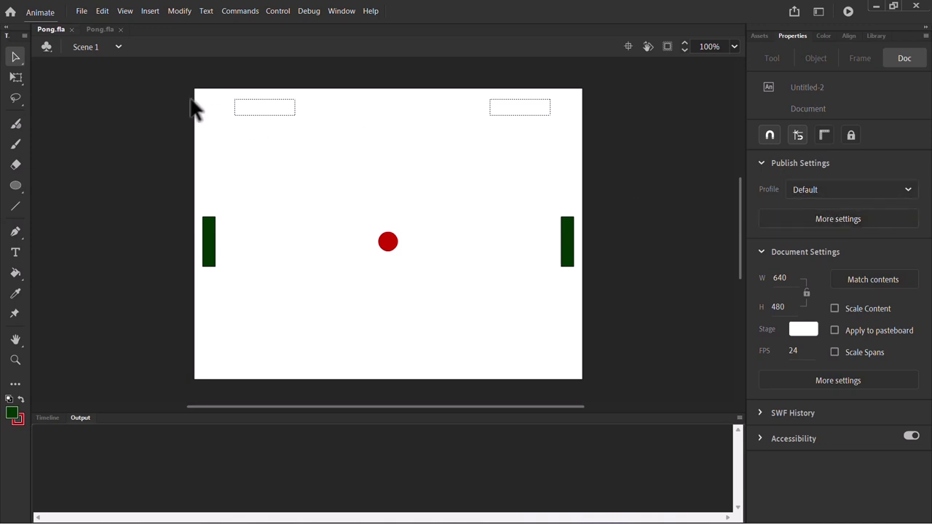
{"action": "left_click", "coordinate": [83, 11]}
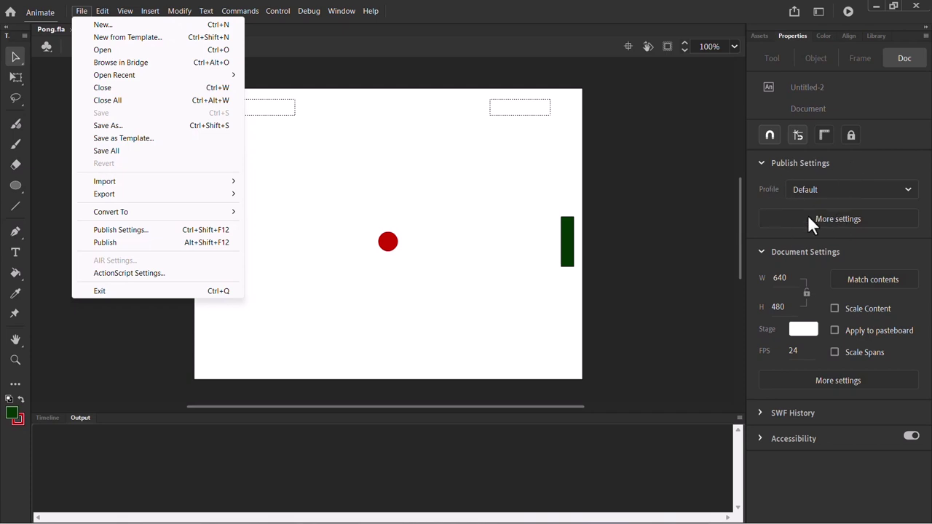
In Publish Settings, set the ActionScript 3.0 document class to Main and validate it
{"action": "left_click", "coordinate": [135, 230]}
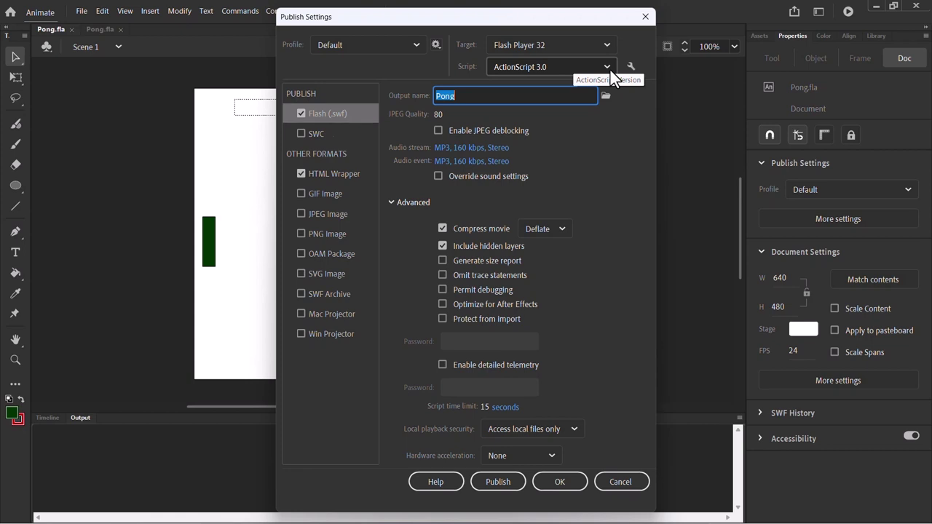
{"action": "left_click", "coordinate": [631, 66]}
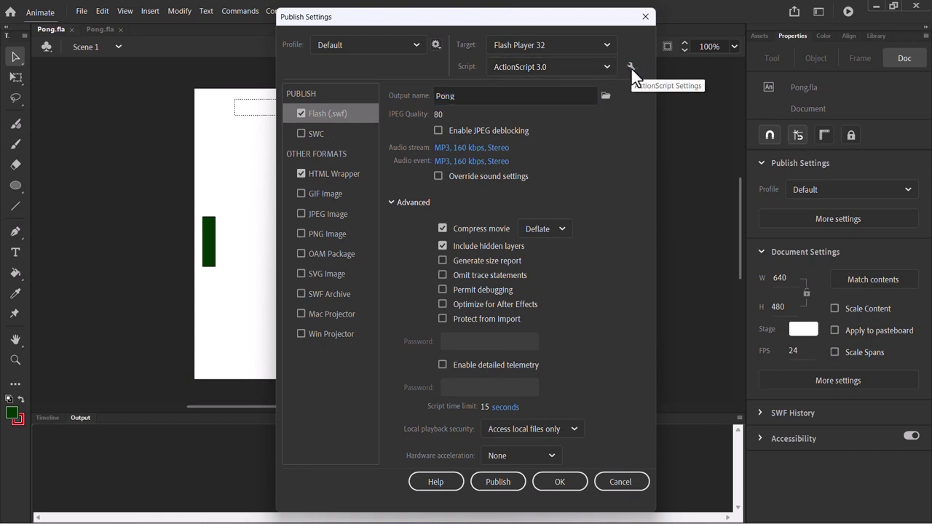
{"action": "left_click", "coordinate": [631, 68]}
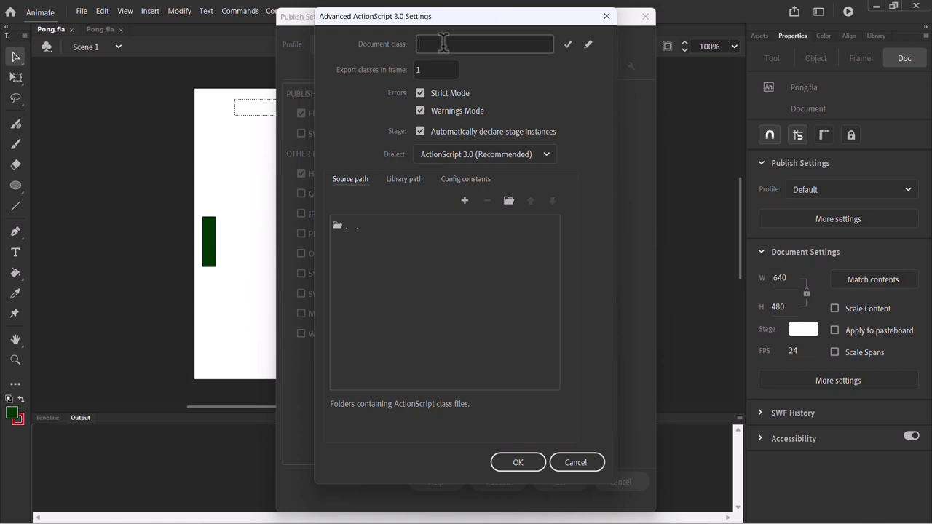
{"action": "type", "text": "Main"}
{"action": "key", "text": "alt+Tab"}
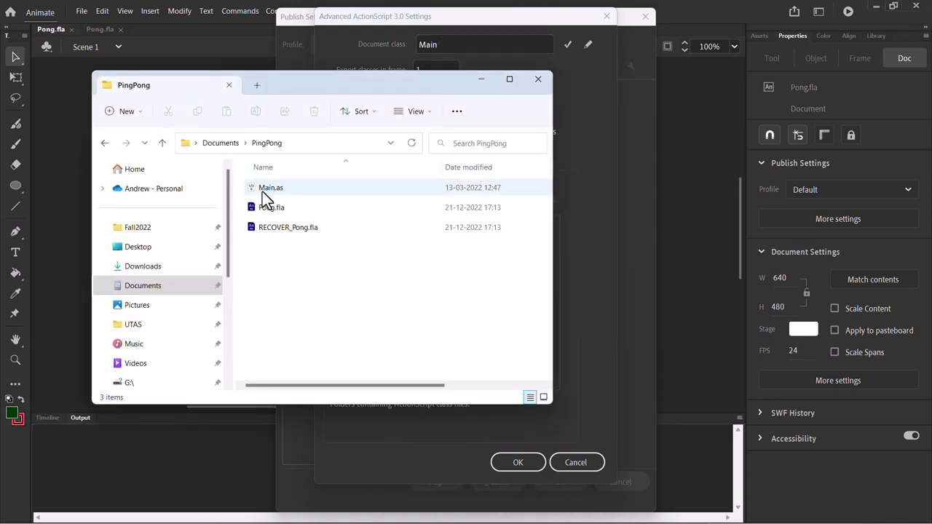
{"action": "left_click", "coordinate": [447, 43]}
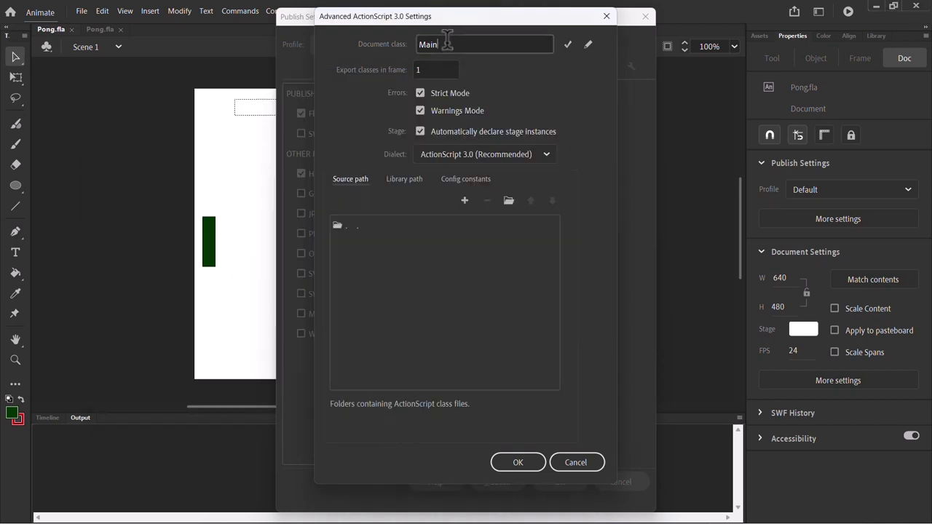
{"action": "left_click", "coordinate": [415, 45]}
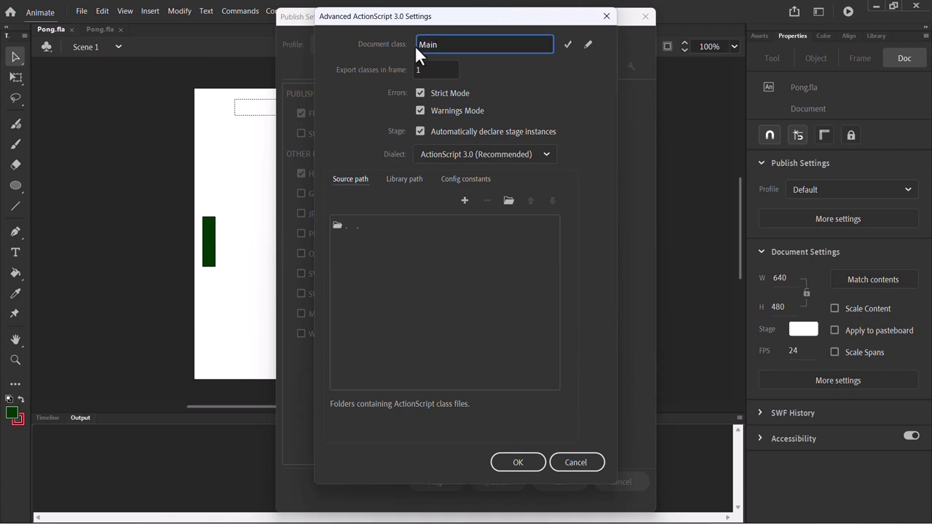
{"action": "left_click", "coordinate": [568, 45]}
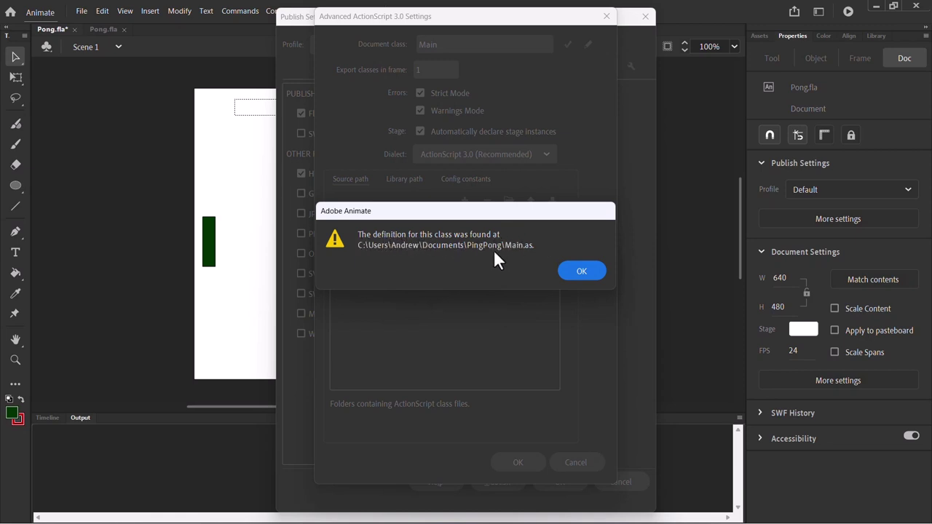
{"action": "left_click", "coordinate": [572, 278]}
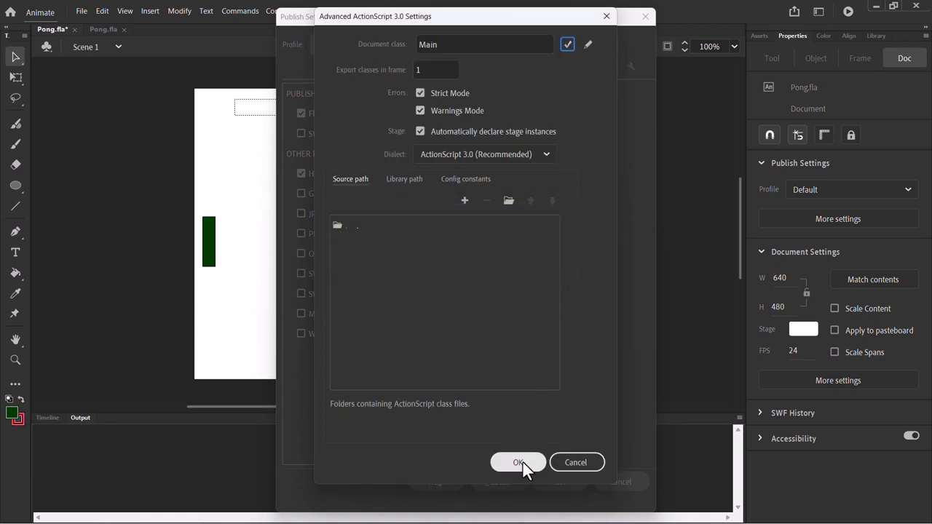
{"action": "left_click", "coordinate": [523, 462]}
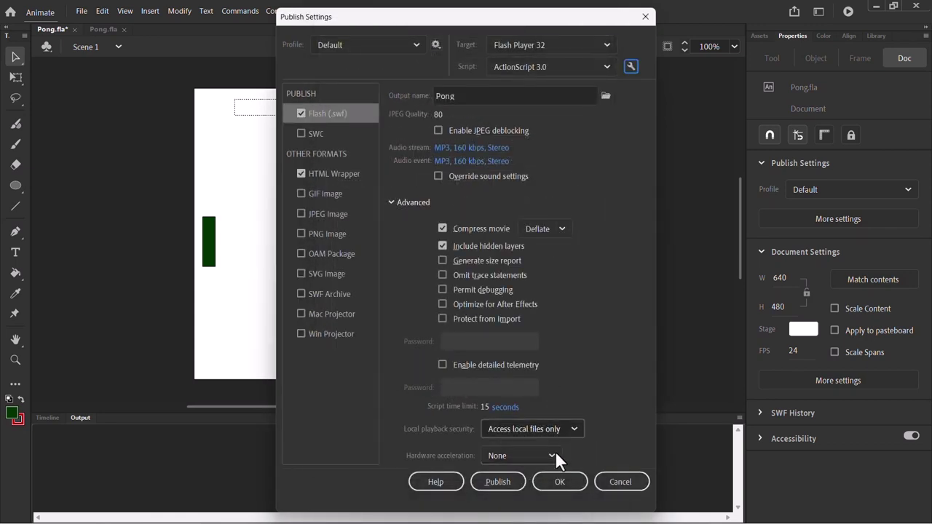
{"action": "left_click", "coordinate": [565, 486]}
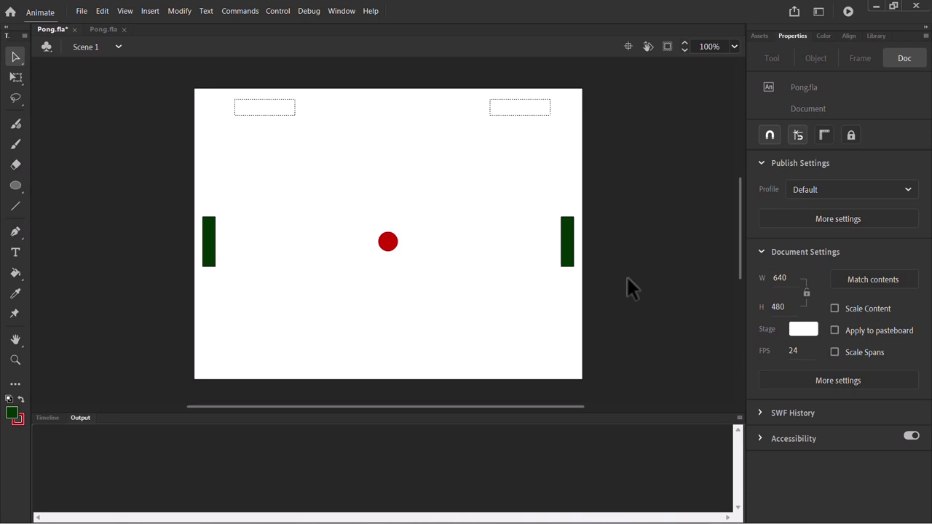
Test the movie as Pong.swf, dismiss the 2 compiler warnings, and play until scores read 0 and 3
{"action": "key", "text": "ctrl+Return"}
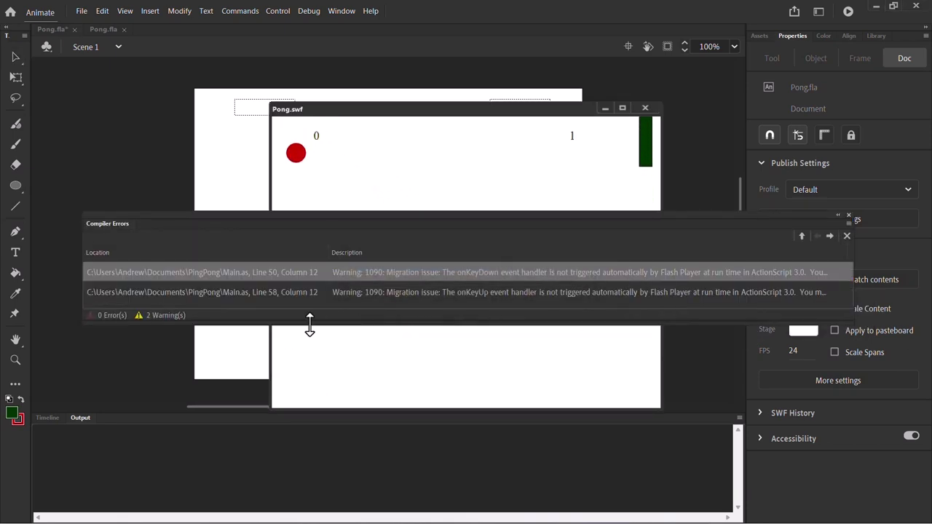
{"action": "left_click", "coordinate": [848, 216]}
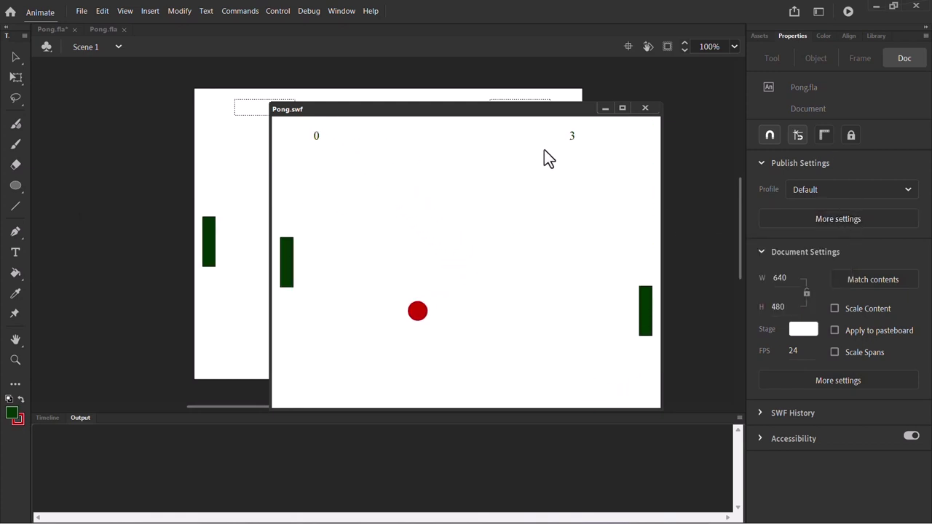